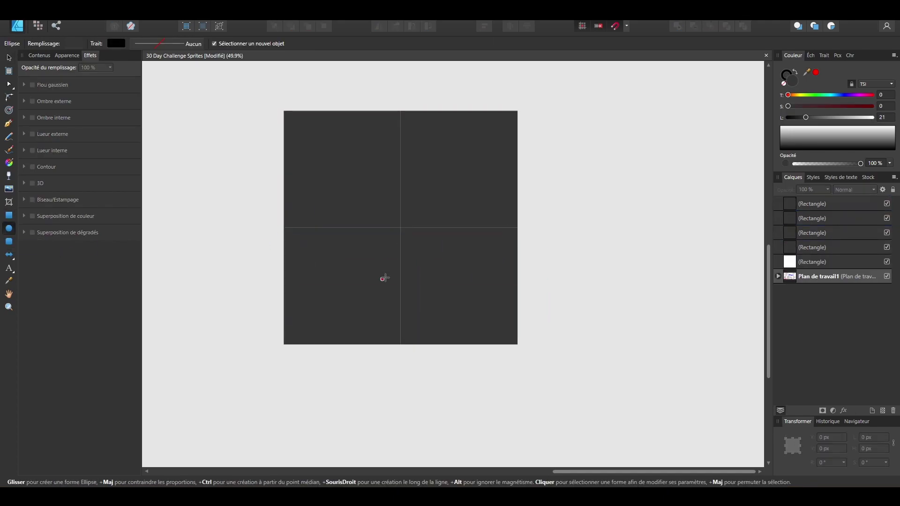
# - Add circular tabs about 146 px wide to the lower-left square's right and top edges and merge them with the square
pyautogui.moveTo(384, 278); pyautogui.dragTo(416, 303)
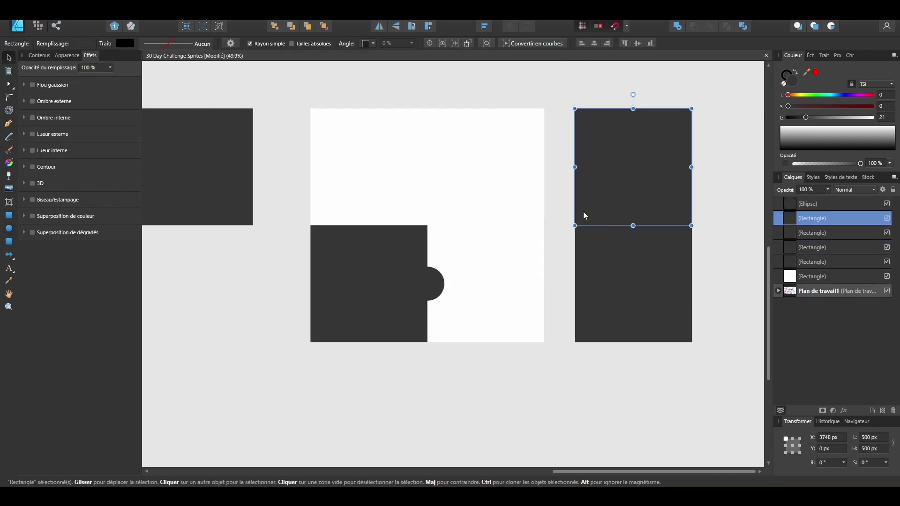
pyautogui.keyDown('alt'); pyautogui.moveTo(428, 283); pyautogui.dragTo(377, 230); pyautogui.keyUp('alt')
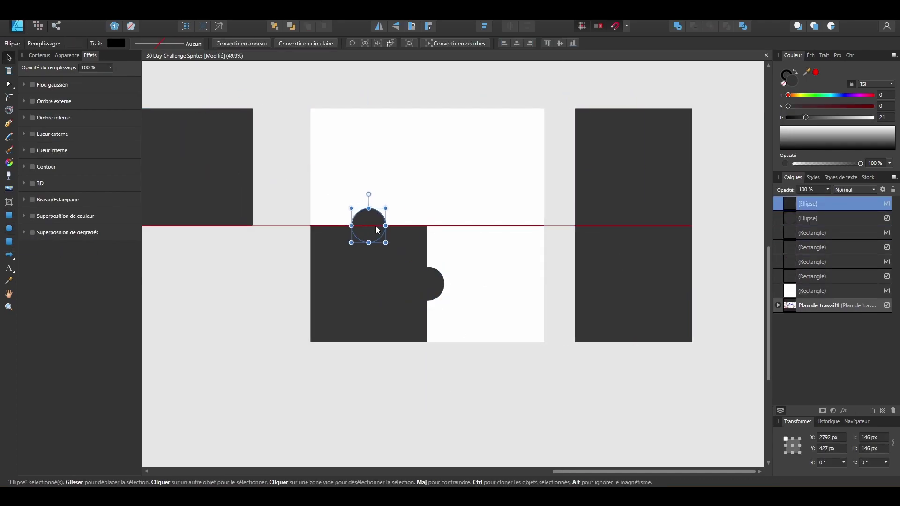
pyautogui.click(424, 366)
pyautogui.moveTo(462, 366); pyautogui.dragTo(258, 173)
pyautogui.click(678, 26)
# - Subtract a duplicate of the tabbed piece from the upper-left square to cut a matching notch in its lower edge
pyautogui.click(518, 458)
pyautogui.click(422, 272)
pyautogui.hotkey('ctrl', 'j')
pyautogui.keyDown('shift'); pyautogui.click(403, 183); pyautogui.keyUp('shift')
pyautogui.click(693, 26)
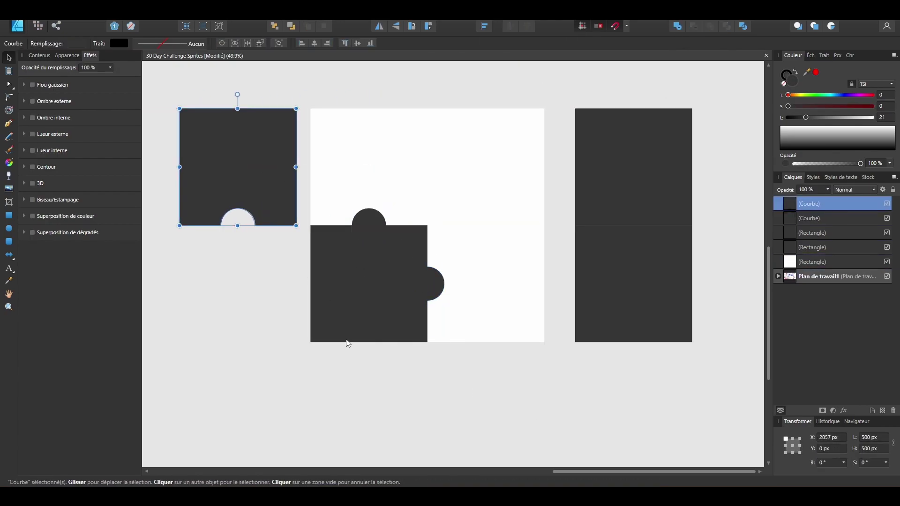
pyautogui.moveTo(370, 285); pyautogui.dragTo(438, 269)
pyautogui.hotkey('ctrl', 'z')
pyautogui.moveTo(254, 112); pyautogui.dragTo(251, 111)
pyautogui.click(428, 26)
pyautogui.hotkey('ctrl', 'z')
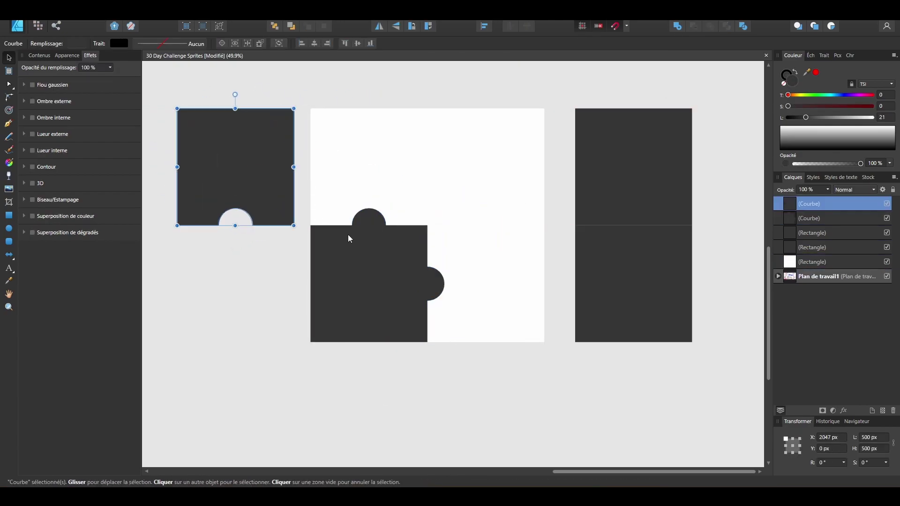
# - Delete the nodes of the lower-left piece's right tab, leaving that edge straight
pyautogui.click(262, 193)
pyautogui.click(8, 84)
pyautogui.click(403, 272)
pyautogui.moveTo(453, 258); pyautogui.dragTo(437, 304)
pyautogui.press('Delete')
pyautogui.moveTo(453, 258); pyautogui.dragTo(415, 312)
pyautogui.press('Delete')
pyautogui.click(438, 351)
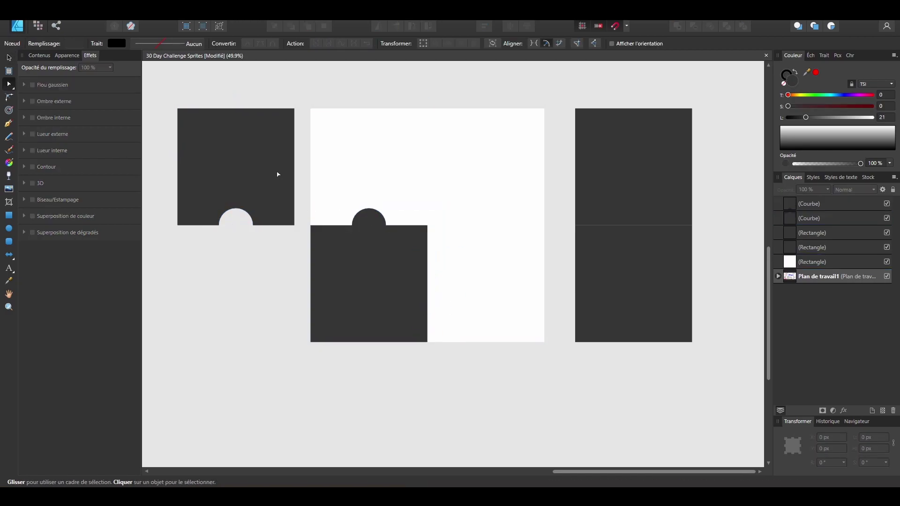
# - Duplicate the tabbed piece, turn the copy against its right edge, and subtract it to cut a semicircular notch
pyautogui.click(9, 58)
pyautogui.hotkey('ctrl', 'j')
pyautogui.moveTo(415, 265); pyautogui.dragTo(532, 264)
pyautogui.click(412, 26)
pyautogui.hotkey('ctrl', 'j')
pyautogui.click(693, 27)
pyautogui.moveTo(385, 307)
pyautogui.mouseDown()
pyautogui.moveTo(336, 306)
pyautogui.moveTo(384, 311)
pyautogui.mouseUp()
# - Delete the leftover cutter piece and the separate notched square
pyautogui.click(473, 285)
pyautogui.press('Delete')
pyautogui.click(234, 173)
pyautogui.press('Delete')
# - Duplicate the finished piece, rotate the copy 90° clockwise into the upper-left quadrant, and fill it with red
pyautogui.click(406, 367)
pyautogui.click(387, 300)
pyautogui.hotkey('ctrl', 'j')
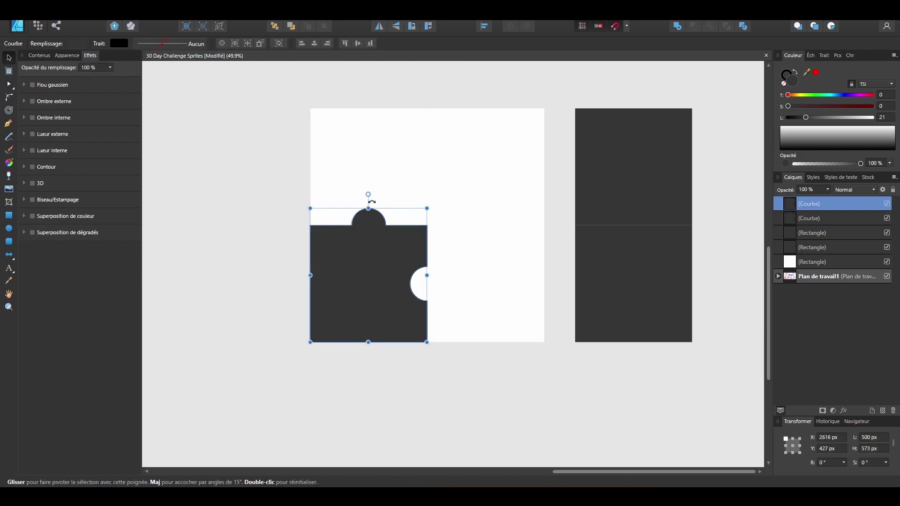
pyautogui.keyDown('shift'); pyautogui.moveTo(367, 194); pyautogui.dragTo(450, 275); pyautogui.keyUp('shift')
pyautogui.click(815, 73)
pyautogui.moveTo(347, 281); pyautogui.dragTo(349, 177)
pyautogui.moveTo(872, 106); pyautogui.dragTo(852, 106)
# - Fill the lower-left puzzle piece with blue at 75 saturation
pyautogui.click(368, 284)
pyautogui.moveTo(788, 106); pyautogui.dragTo(850, 107)
pyautogui.moveTo(806, 118); pyautogui.dragTo(845, 119)
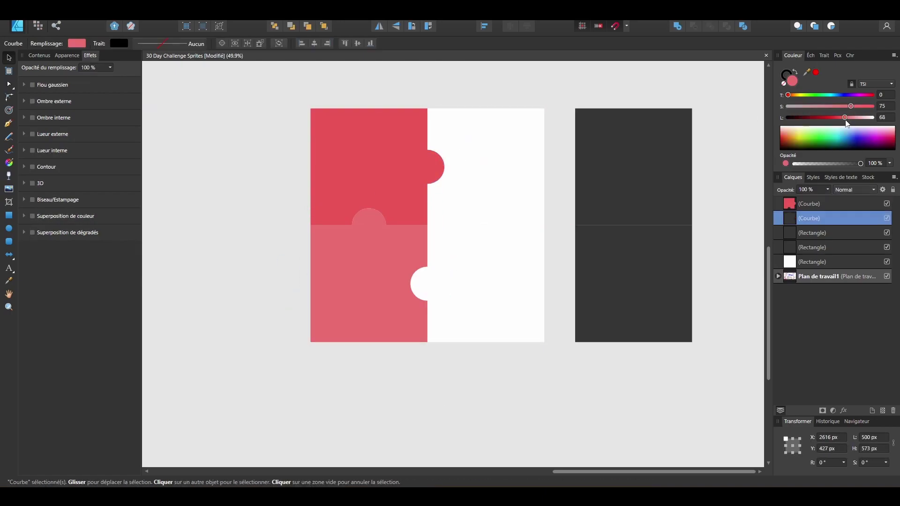
pyautogui.moveTo(788, 95); pyautogui.dragTo(838, 95)
pyautogui.moveTo(845, 118); pyautogui.dragTo(830, 120)
# - Duplicate the red piece, rotate the copy 90° clockwise into the upper-right quadrant, and recolour it green
pyautogui.click(403, 171)
pyautogui.hotkey('ctrl', 'j')
pyautogui.keyDown('shift'); pyautogui.moveTo(458, 167); pyautogui.dragTo(378, 246); pyautogui.keyUp('shift')
pyautogui.moveTo(379, 174); pyautogui.dragTo(489, 181)
pyautogui.moveTo(788, 95); pyautogui.dragTo(815, 96)
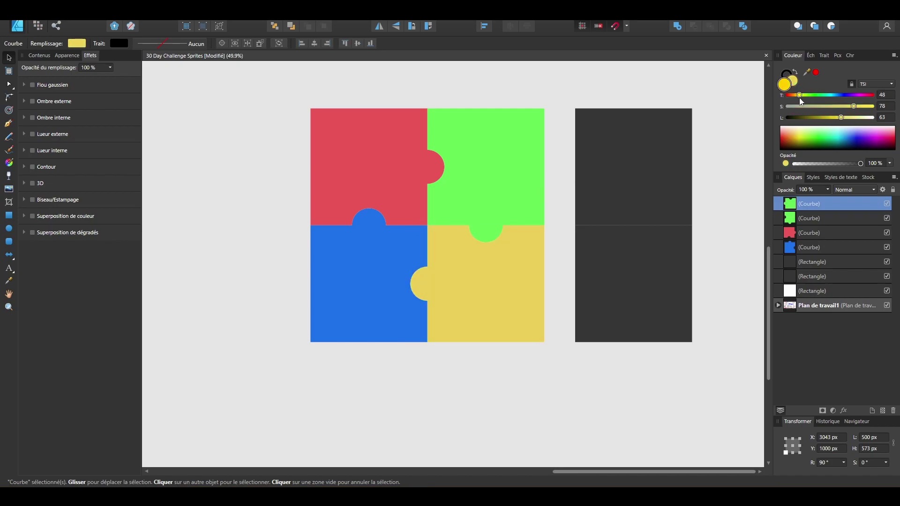
pyautogui.click(521, 305)
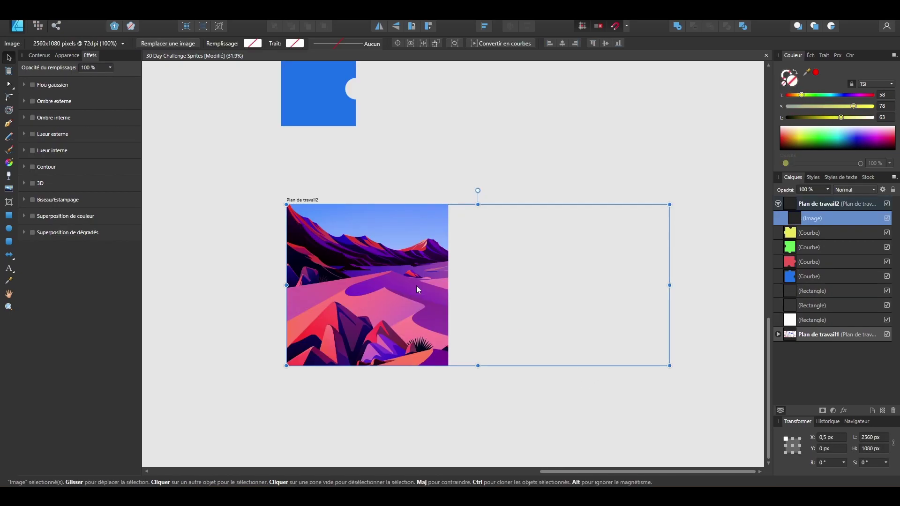
# - Adjust the landscape image's position inside the 1080 × 1080 px artboard and open the export settings for that artboard
pyautogui.moveTo(416, 285)
pyautogui.mouseDown()
pyautogui.moveTo(273, 294)
pyautogui.moveTo(418, 300)
pyautogui.moveTo(436, 282)
pyautogui.moveTo(415, 280)
pyautogui.moveTo(424, 284)
pyautogui.mouseUp()
pyautogui.click(422, 370)
pyautogui.click(320, 200)
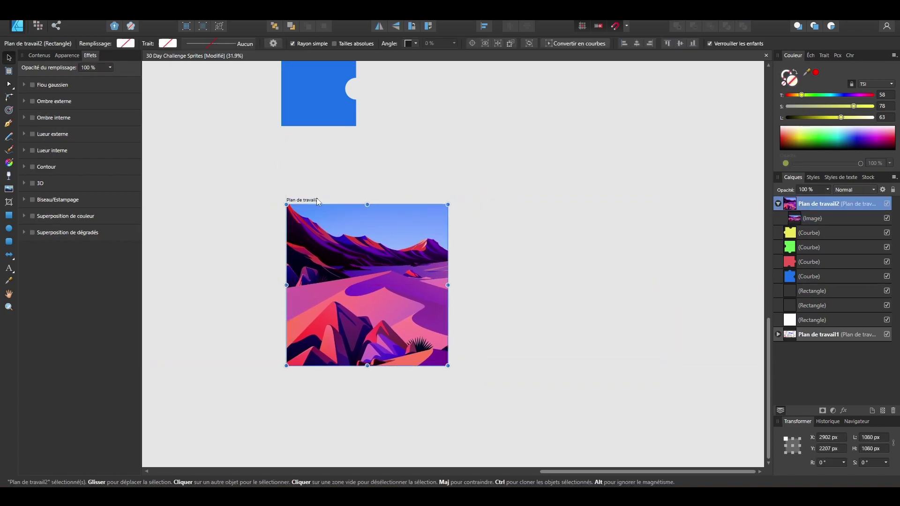
pyautogui.hotkey('ctrl', 'alt', 'shift', 's')
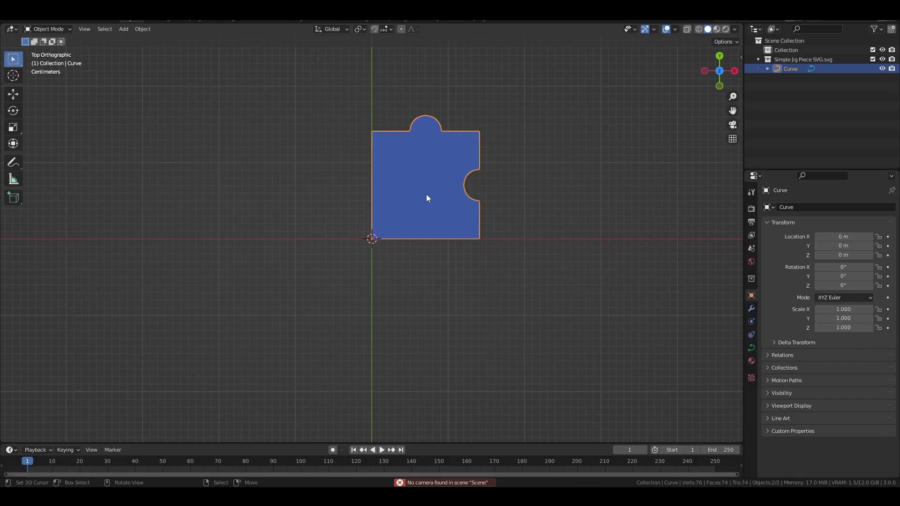
# - Switch to Blender and convert the imported jigsaw piece curve to a mesh
pyautogui.press('n')
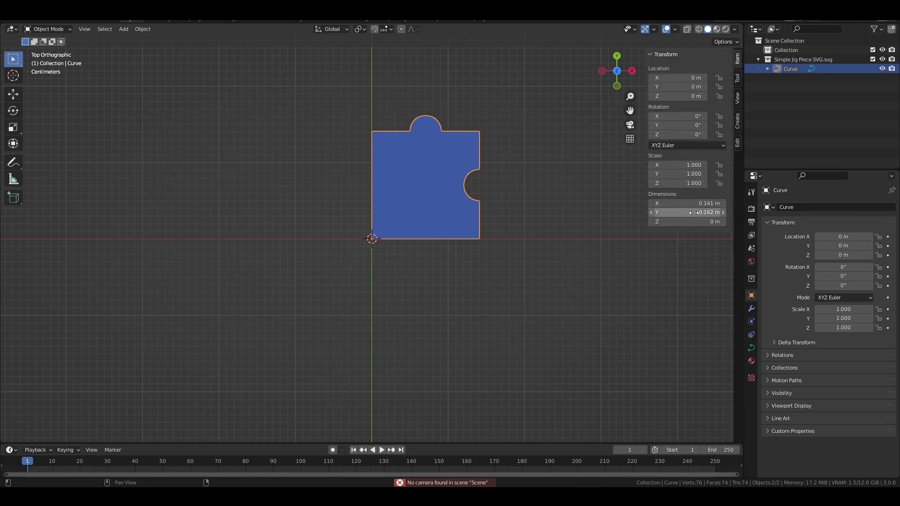
pyautogui.moveTo(470, 195); pyautogui.dragTo(462, 229, button='middle')
pyautogui.press('F3')
pyautogui.write('convert')
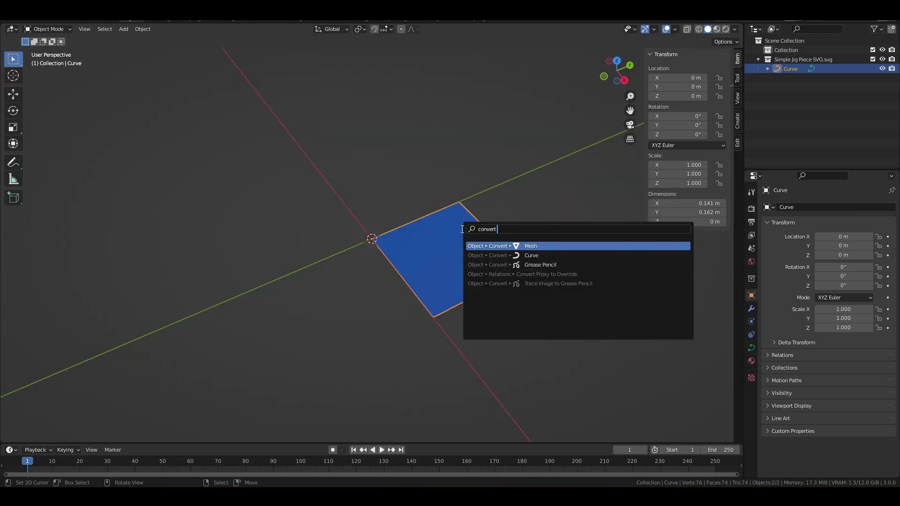
pyautogui.press('Down')
pyautogui.press('Down')
pyautogui.press('Up')
pyautogui.press('Up')
pyautogui.press('Return')
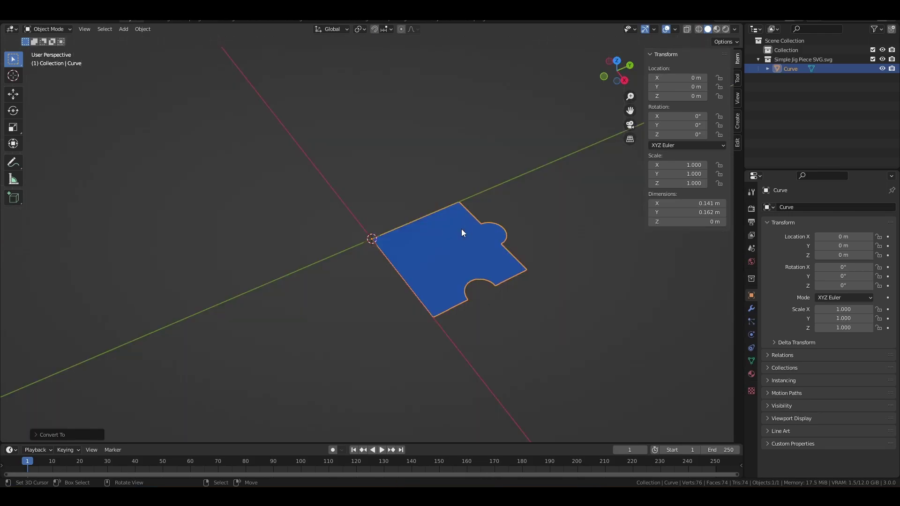
# - Set the jigsaw piece's origin to the 3D cursor
pyautogui.press('F3')
pyautogui.write('set or')
pyautogui.press('Down')
pyautogui.press('Down')
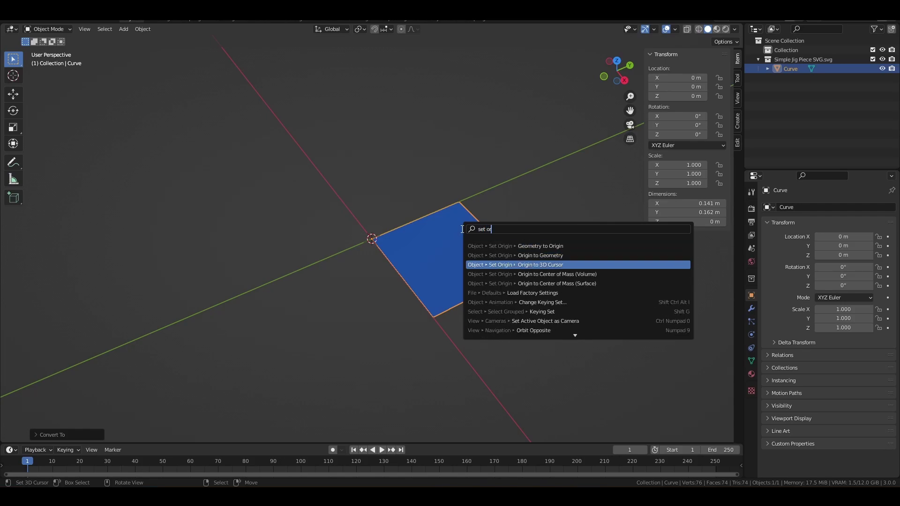
pyautogui.press('Return')
pyautogui.press('KP_7')
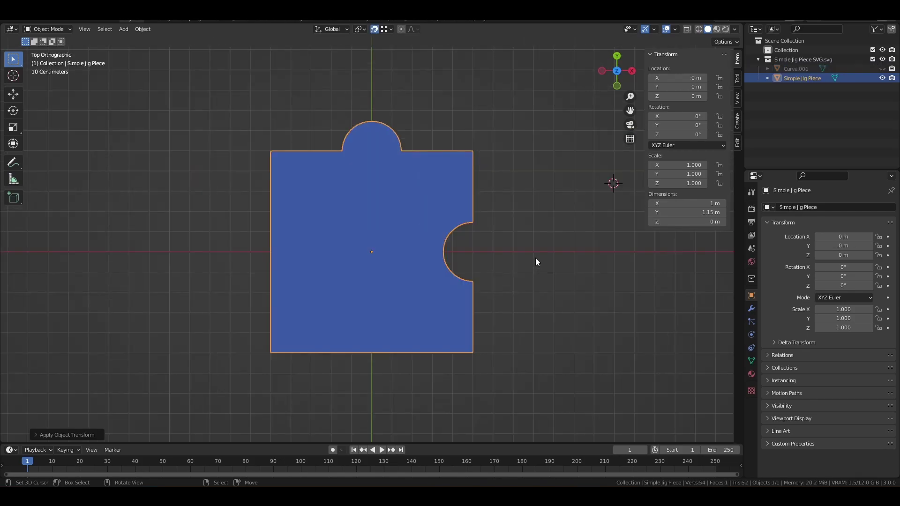
# - Extrude the whole jigsaw piece face by 0.1 m and toggle the Face Orientation overlay
pyautogui.moveTo(535, 260); pyautogui.dragTo(472, 231, button='middle')
pyautogui.write('a')
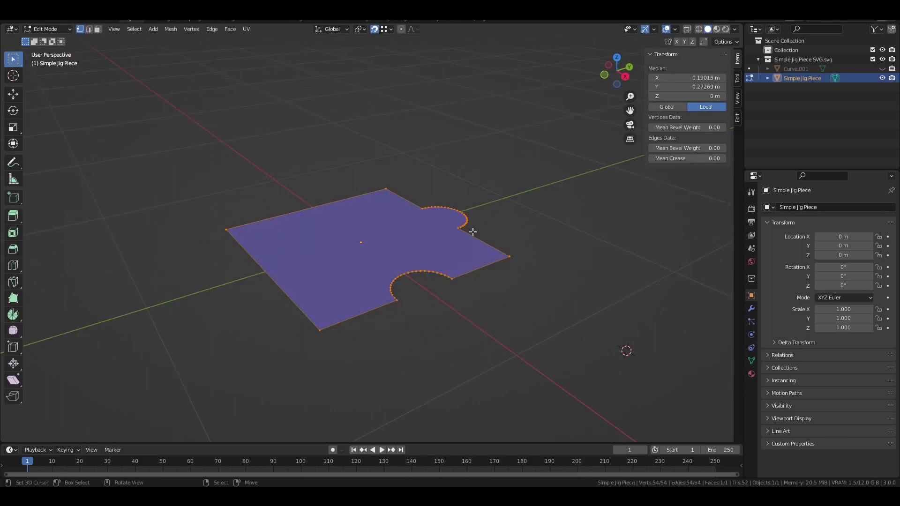
pyautogui.write('e.1')
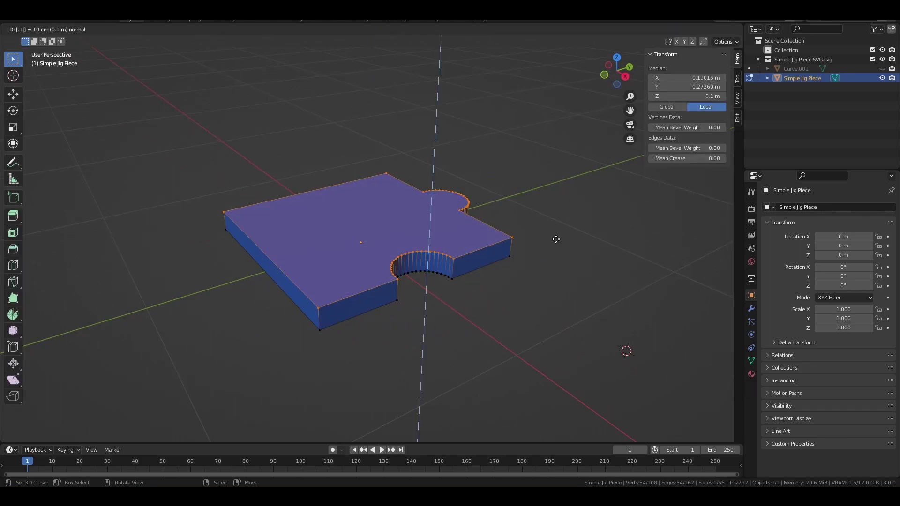
pyautogui.press('Return')
pyautogui.click(675, 29)
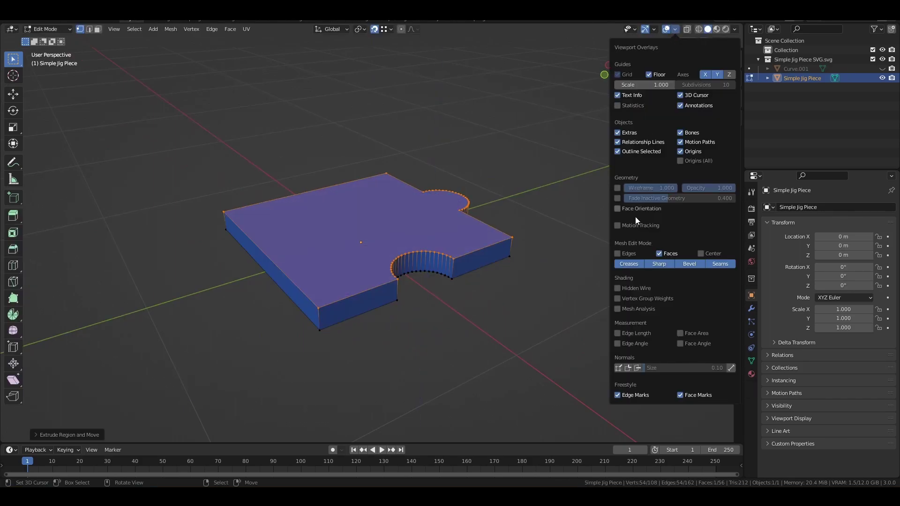
pyautogui.click(631, 208)
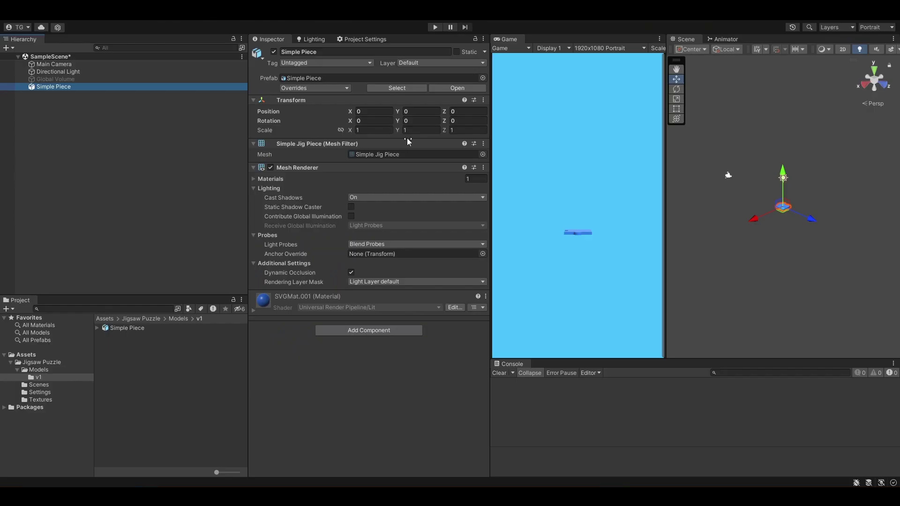
# - In Unity, name the new material Simple Piece and apply it to the puzzle piece in the scene
pyautogui.press('f')
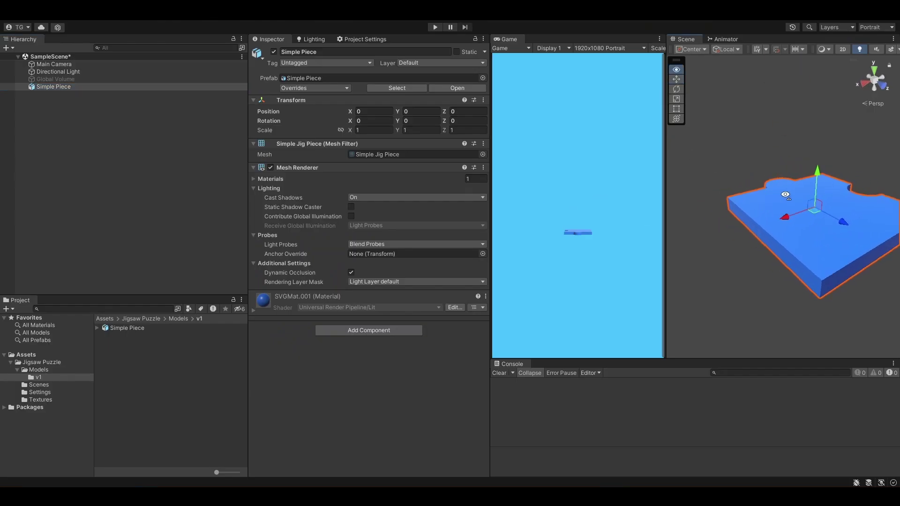
pyautogui.click(873, 79)
pyautogui.keyDown('alt'); pyautogui.moveTo(780, 179); pyautogui.dragTo(806, 234); pyautogui.keyUp('alt')
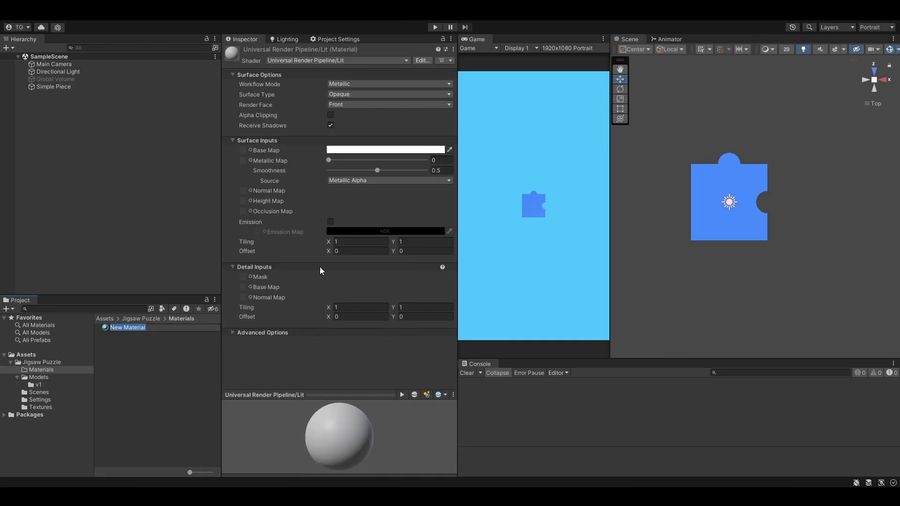
pyautogui.write('Simple Piece')
pyautogui.press('Return')
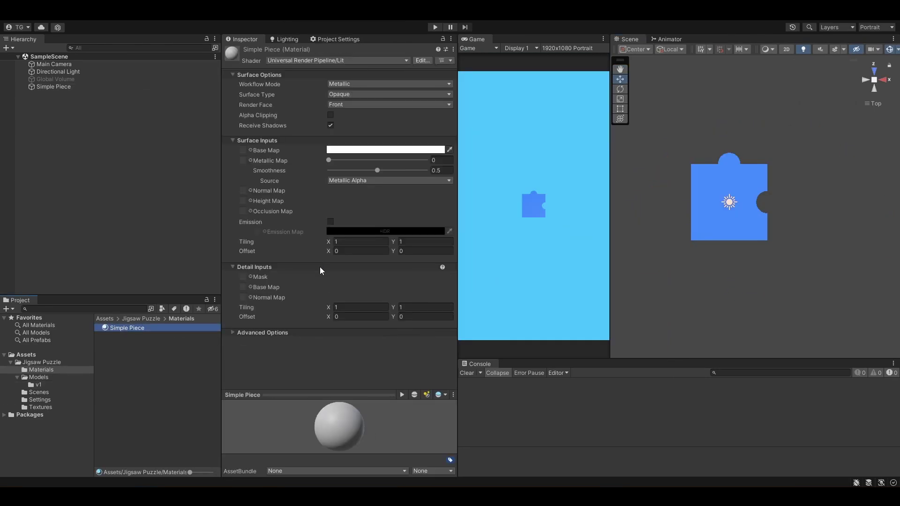
pyautogui.moveTo(155, 328); pyautogui.dragTo(719, 176)
# - Set the material's smoothness to 0 and assign the landscape texture as its Base Map
pyautogui.moveTo(377, 170); pyautogui.dragTo(275, 164)
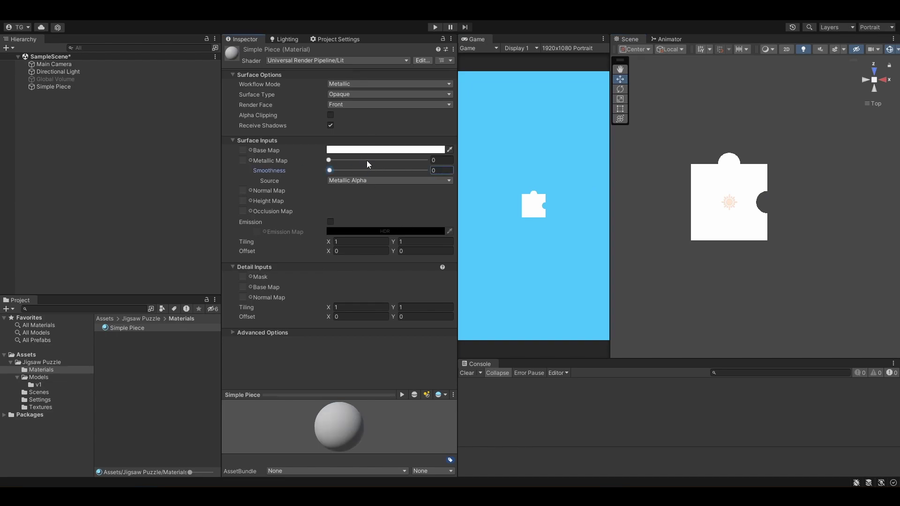
pyautogui.click(251, 150)
pyautogui.doubleClick(413, 201)
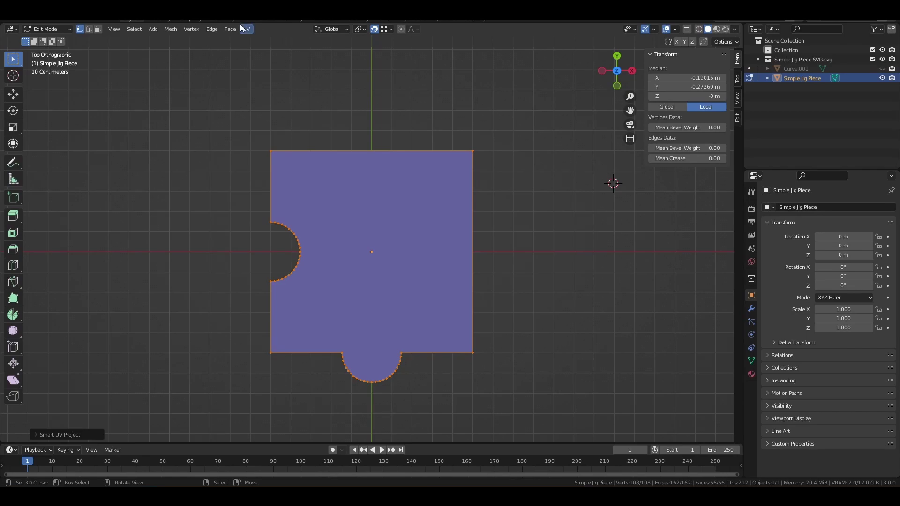
# - Switch to Blender and unwrap the whole piece with Project from View in top view
pyautogui.click(240, 24)
pyautogui.press('KP_7')
pyautogui.press('KP_Decimal')
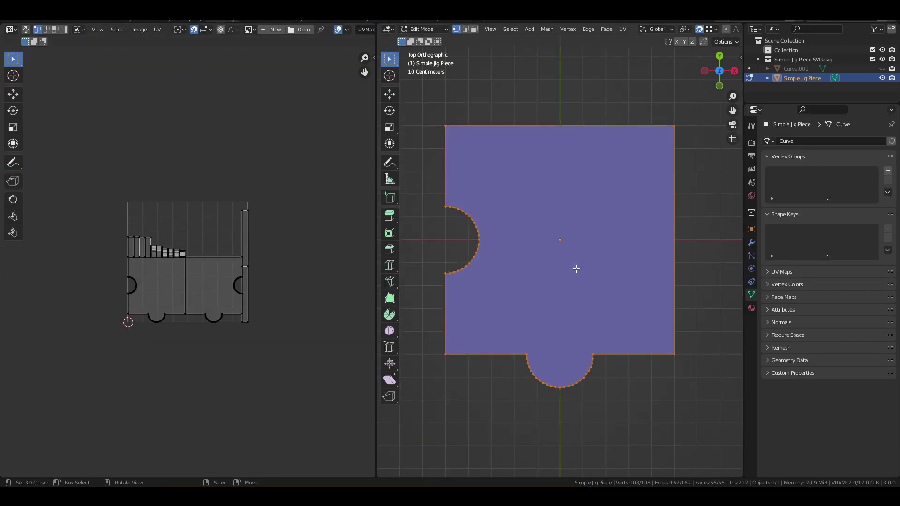
pyautogui.press('u')
pyautogui.click(575, 334)
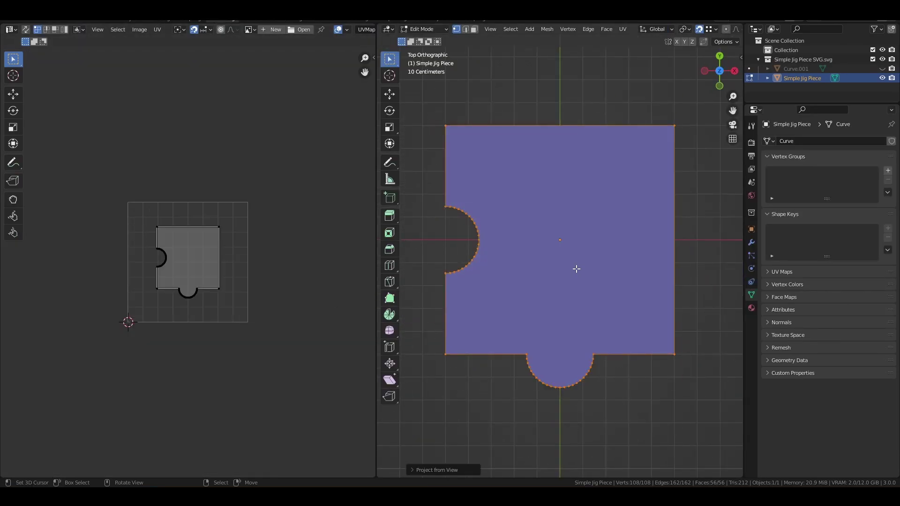
# - Scale all the piece's UVs up by about 1.92 so its square body spans the width of the UV space
pyautogui.press('a')
pyautogui.press('s')
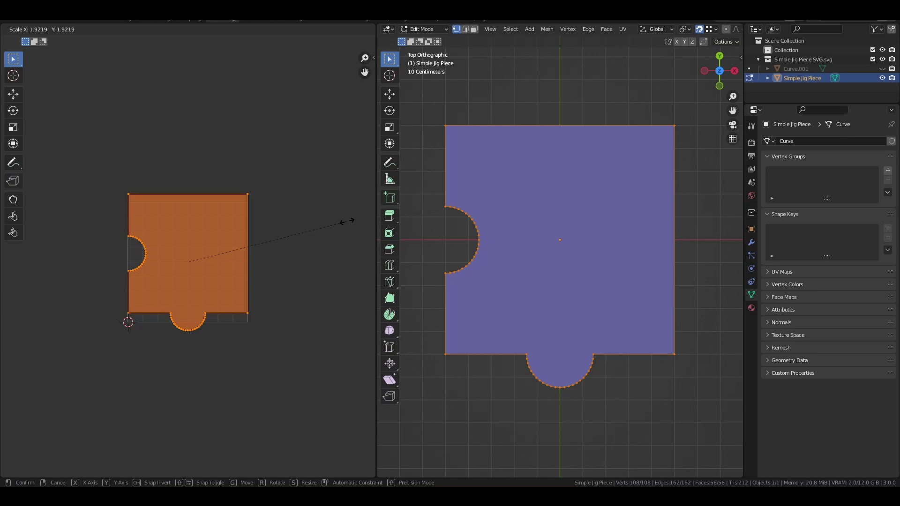
pyautogui.click(347, 221)
pyautogui.press('Home')
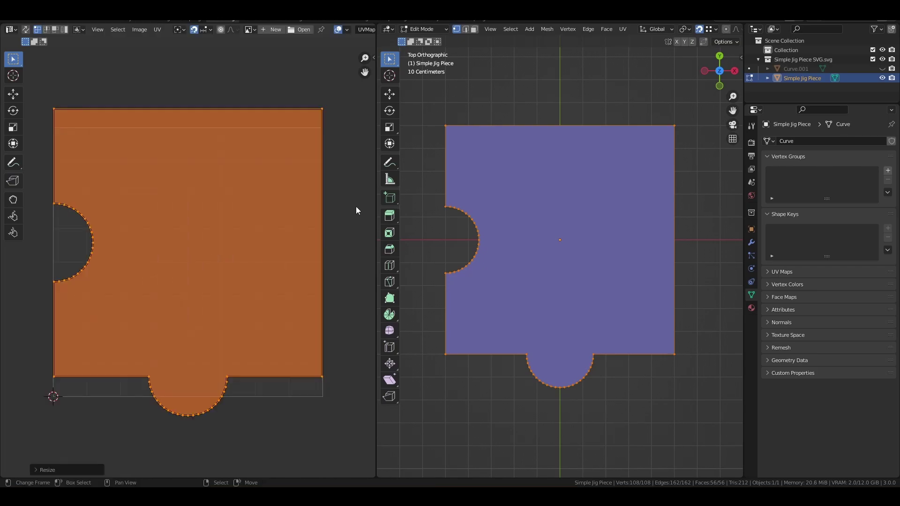
pyautogui.press('s')
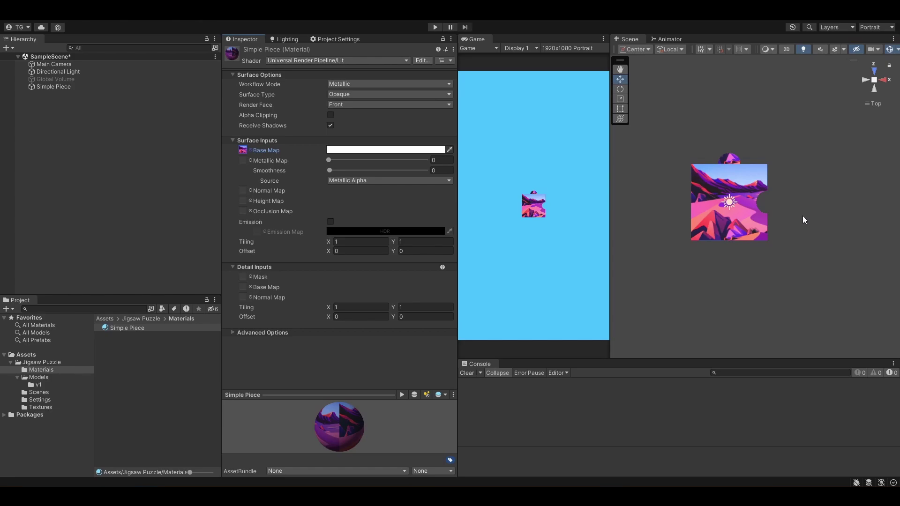
# - In Unity, set the Simple Piece material's X offset to -0.03 and its tiling to 0.5 by 0.5
pyautogui.scroll(5, 803, 216)
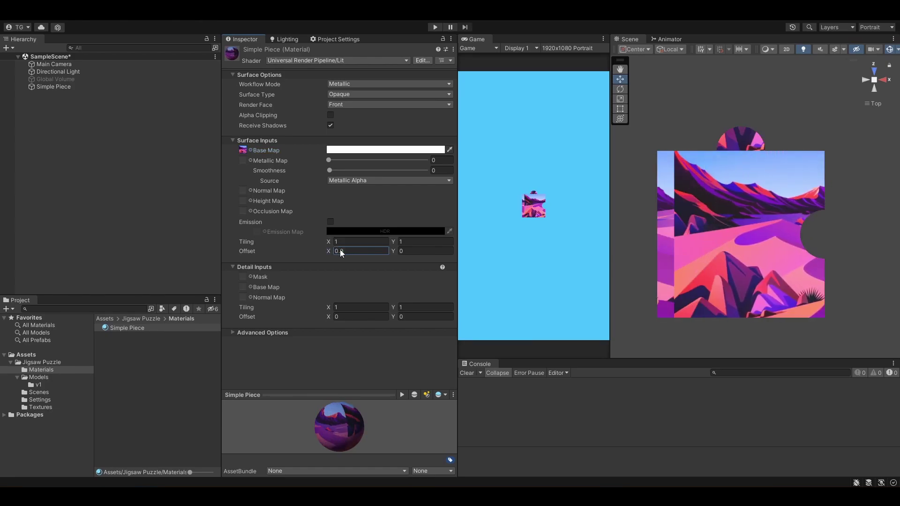
pyautogui.moveTo(339, 249); pyautogui.dragTo(328, 249)
pyautogui.click(360, 242)
pyautogui.write('0.5')
pyautogui.press('Tab')
pyautogui.write('0.5')
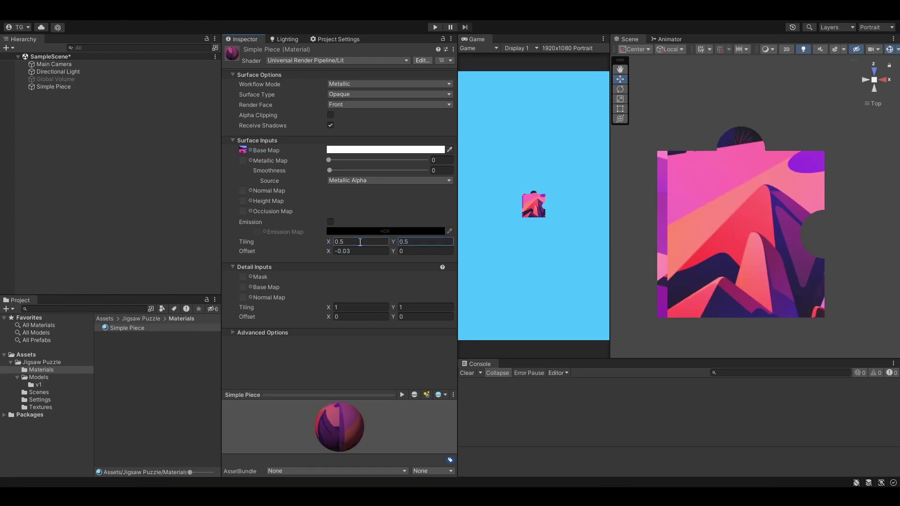
pyautogui.press('Tab')
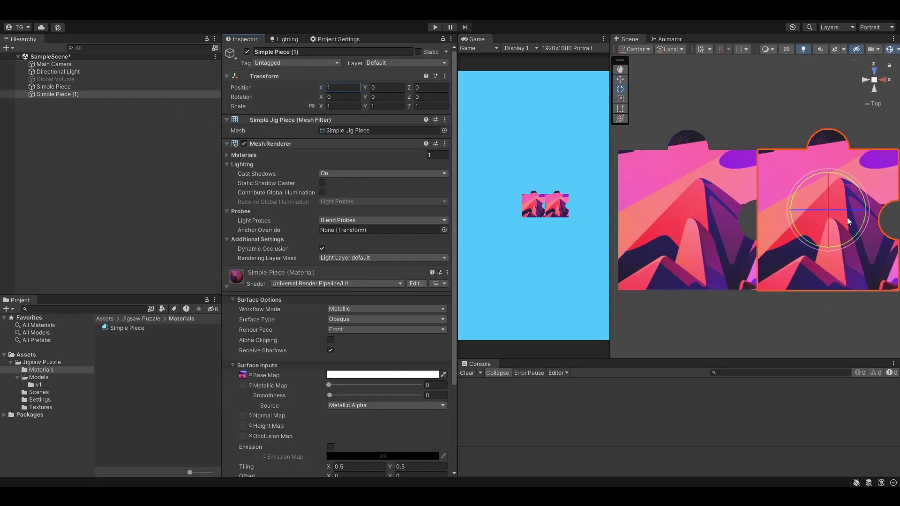
# - Try rotating the duplicated Simple Piece to -90° about Y, and undo the rotation
pyautogui.moveTo(818, 179); pyautogui.dragTo(743, 313)
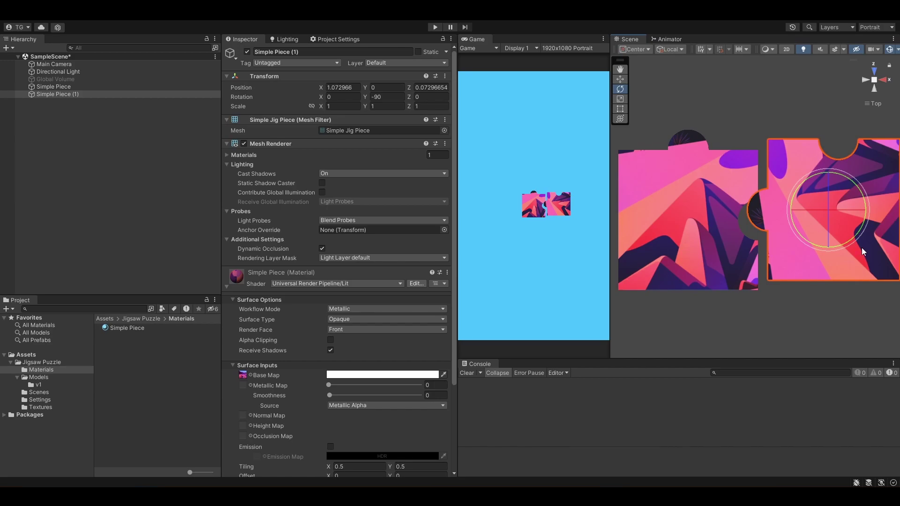
pyautogui.hotkey('ctrl', 'z')
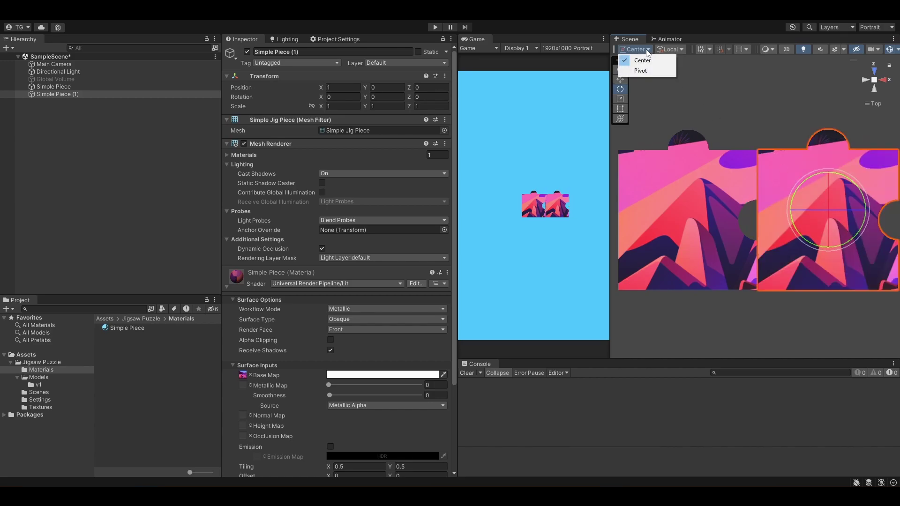
# - Set the transform handles to Pivot and rotate the duplicated Simple Piece to -90° about Y
pyautogui.click(640, 71)
pyautogui.moveTo(817, 199); pyautogui.dragTo(804, 303)
pyautogui.hotkey('alt', 'a')
pyautogui.click(793, 120)
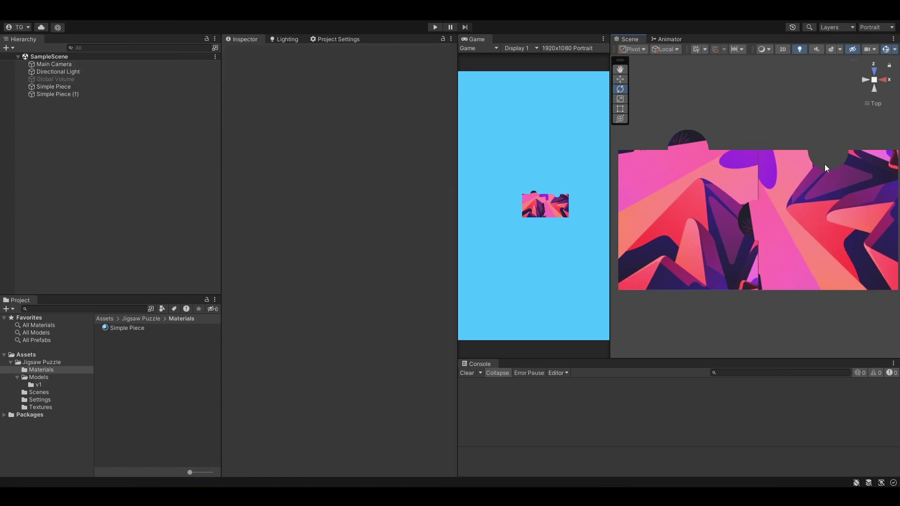
pyautogui.moveTo(820, 182); pyautogui.dragTo(767, 161, button='middle')
pyautogui.click(767, 203)
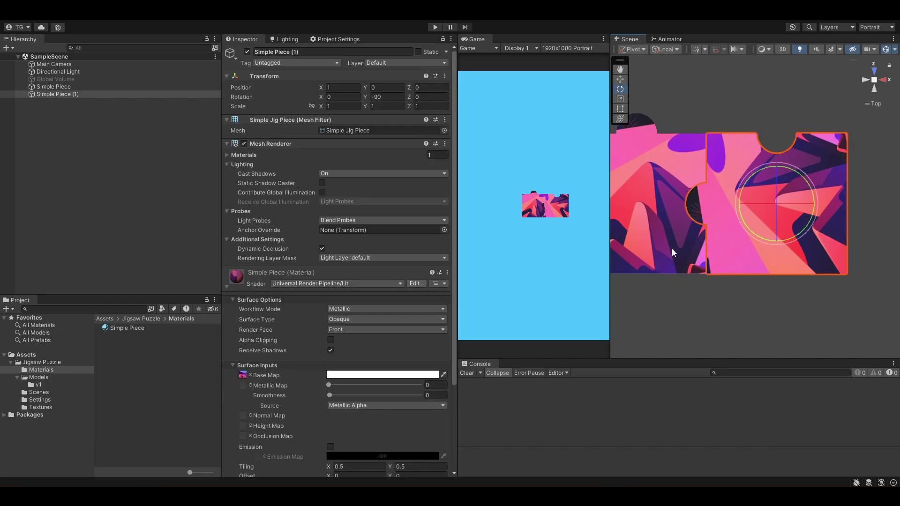
pyautogui.scroll(-5, 318, 379)
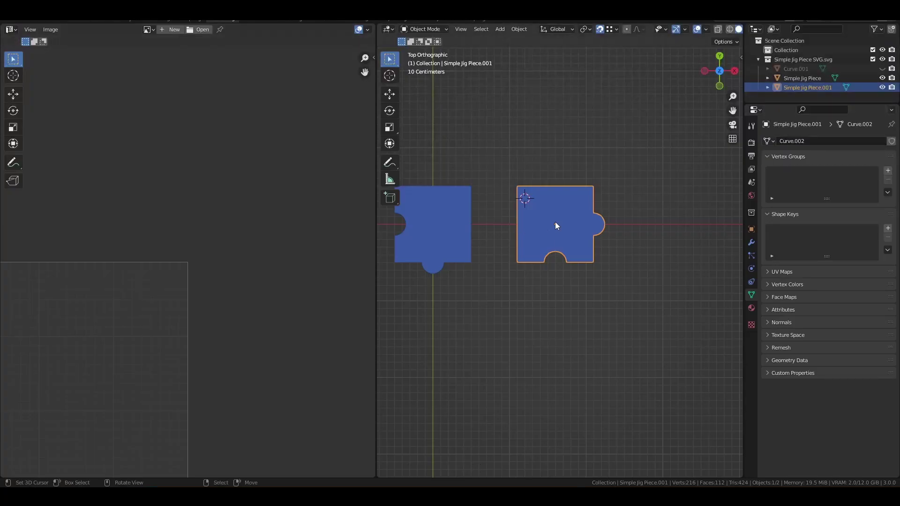
# - Switch to Blender and rotate all UVs of the duplicated jig piece by 90°
pyautogui.write('ar90')
pyautogui.press('Return')
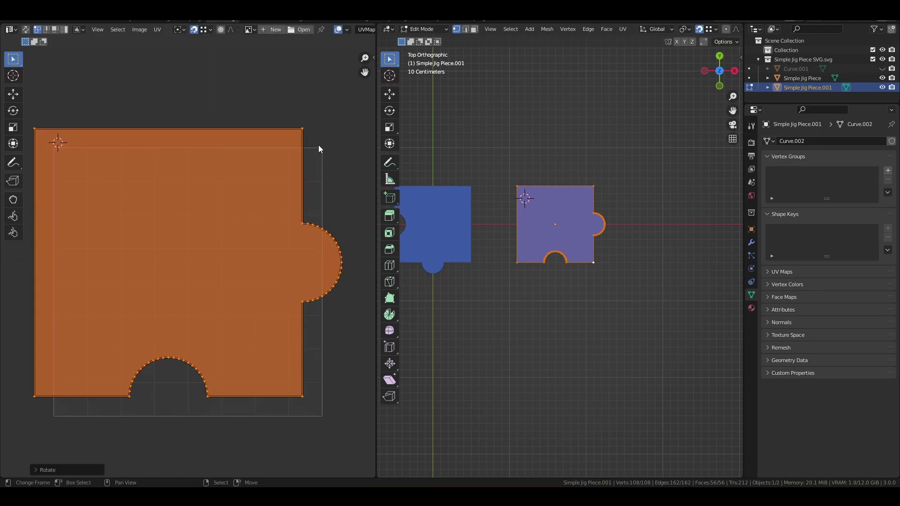
# - Try sliding the rotated UVs vertically with snapping on to line them up with the edge of the UV space
pyautogui.scroll(6, 90, 167)
pyautogui.moveTo(91, 167); pyautogui.dragTo(164, 241, button='middle')
pyautogui.press('g')
pyautogui.press('y')
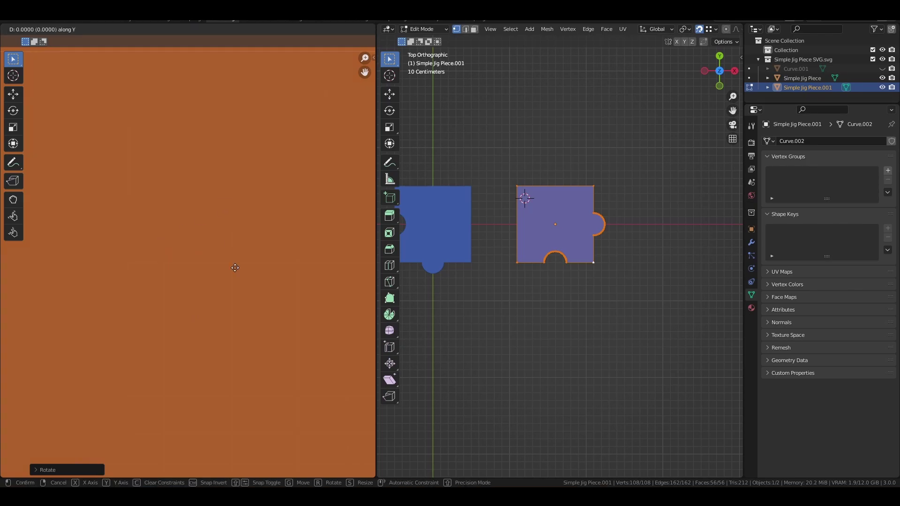
pyautogui.click(241, 442)
pyautogui.press('g')
pyautogui.press('y')
pyautogui.click(251, 387)
pyautogui.scroll(-6, 251, 384)
pyautogui.press('g')
pyautogui.press('y')
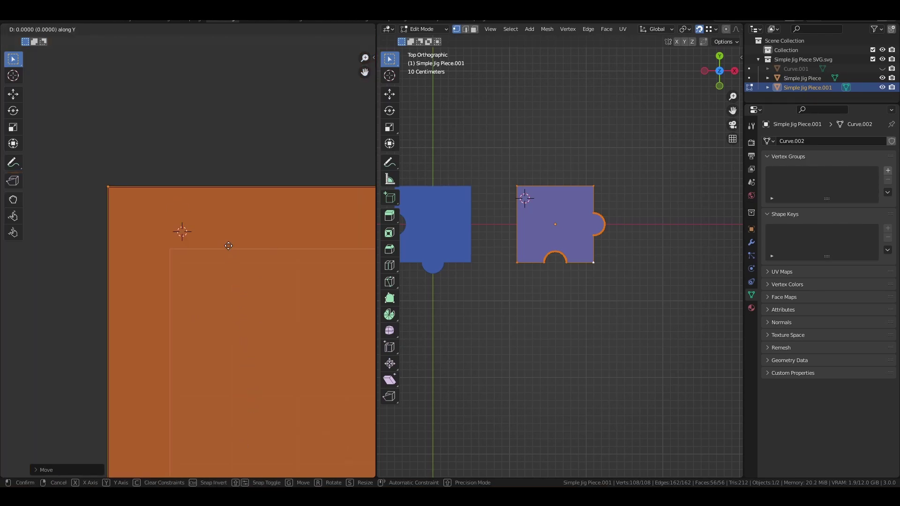
pyautogui.click(228, 244)
# - Turn off UV snapping and move the UVs down and to the right so their upper-left corner matches the UV space's corner
pyautogui.click(195, 30)
pyautogui.press('g')
pyautogui.press('y')
pyautogui.click(252, 293)
pyautogui.press('g')
pyautogui.press('x')
pyautogui.click(315, 290)
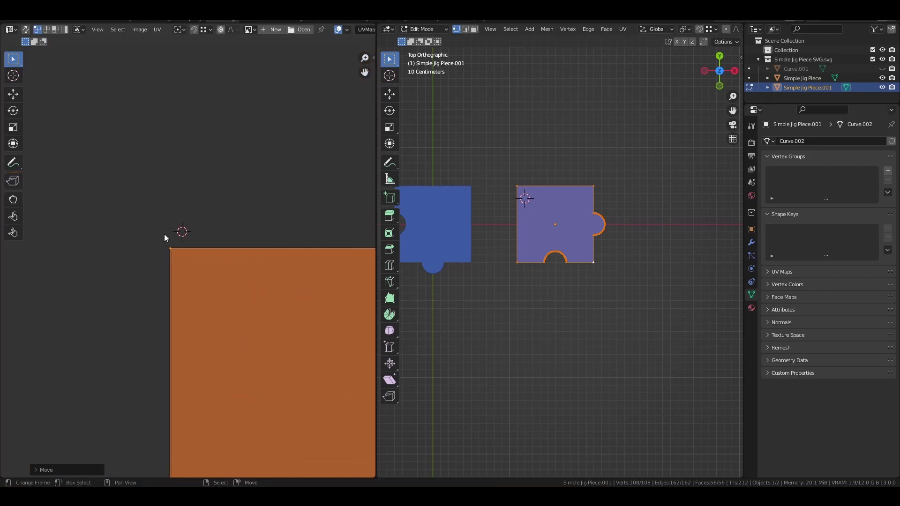
# - Fine-tune the UVs by about -0.0005 in X and Y so their upper-left corner sits on the UV boundary
pyautogui.scroll(8, 164, 234)
pyautogui.moveTo(164, 234); pyautogui.dragTo(294, 285, button='middle')
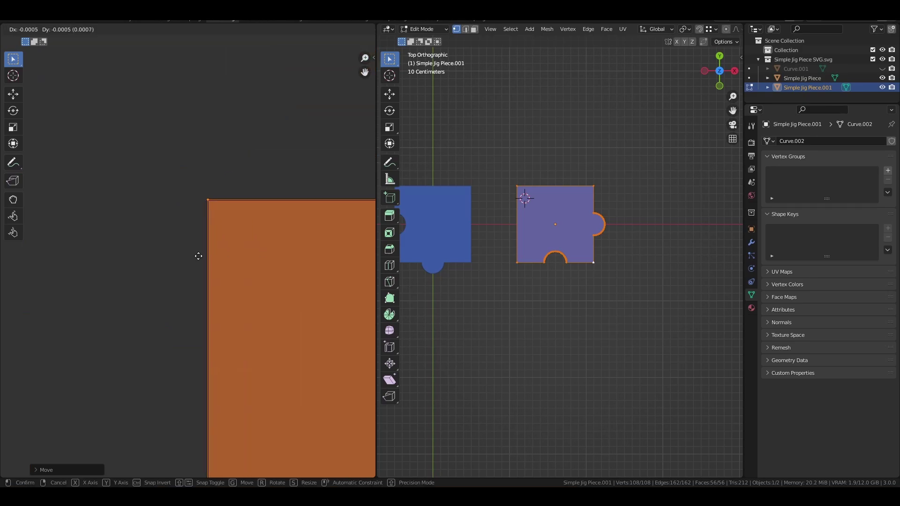
pyautogui.click(202, 259)
pyautogui.rightClick(221, 199)
pyautogui.scroll(-4, 247, 257)
pyautogui.press('a')
# - Leave Edit Mode, save the Blender file, and begin exporting the rotated piece for Unity
pyautogui.scroll(-12, 247, 257)
pyautogui.press('Tab')
pyautogui.hotkey('ctrl', 's')
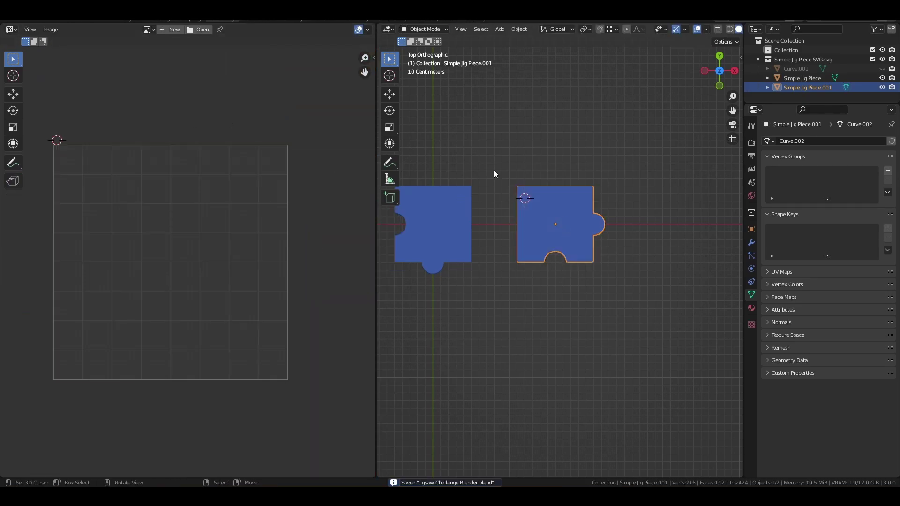
pyautogui.click(21, 19)
pyautogui.click(13, 29)
pyautogui.click(141, 228)
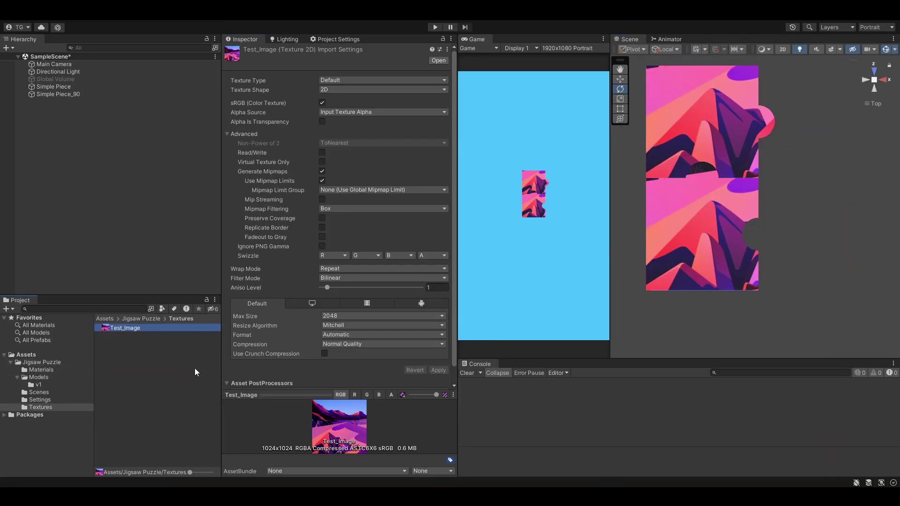
# - In Unity, set the Y offset of the Simple Piece_90 object's material to 0.5
pyautogui.click(58, 94)
pyautogui.press('Tab')
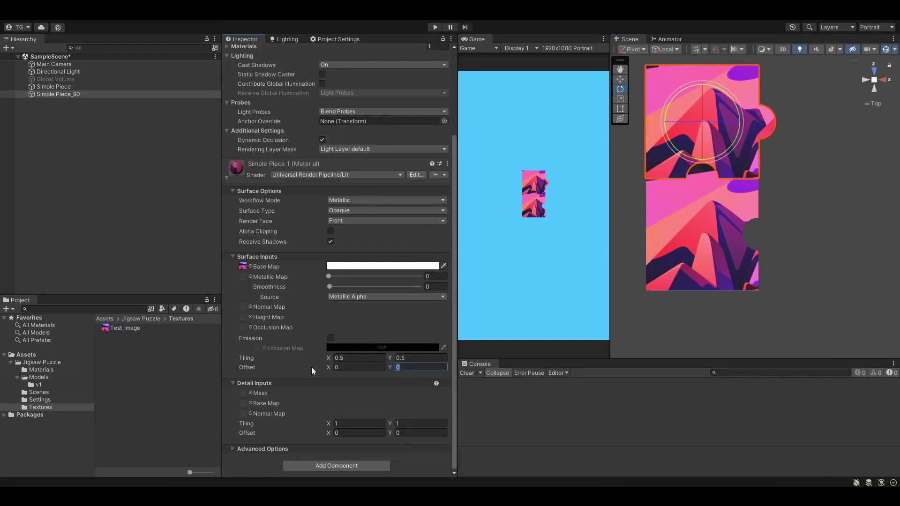
pyautogui.write('.5')
pyautogui.click(853, 217)
pyautogui.moveTo(791, 199); pyautogui.dragTo(834, 227, button='middle')
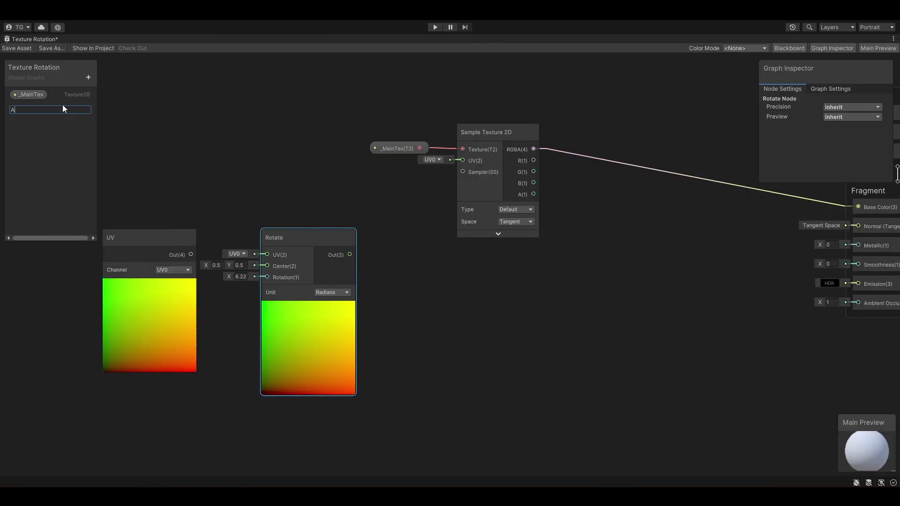
# - Name the new shader graph float property Angle and make it a slider with a maximum of 360
pyautogui.press('Return')
pyautogui.click(26, 107)
pyautogui.click(839, 147)
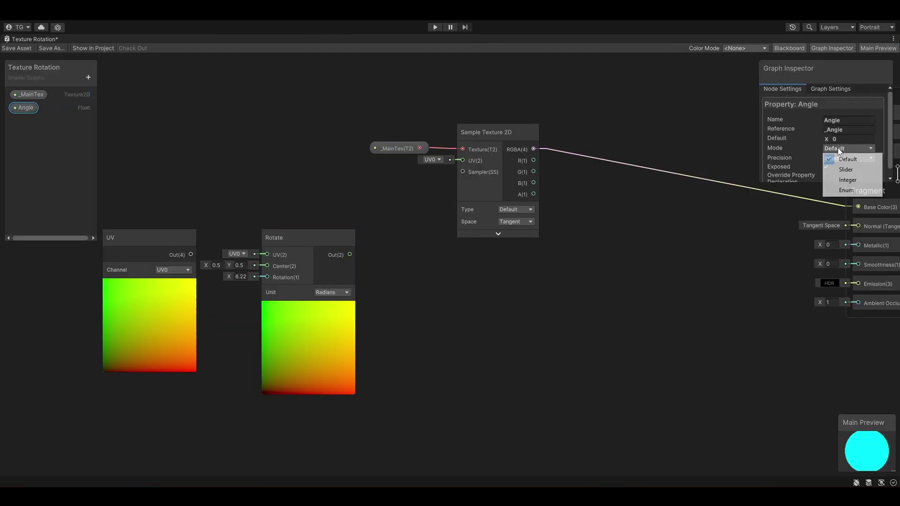
pyautogui.click(840, 164)
pyautogui.press('Tab')
pyautogui.write('360')
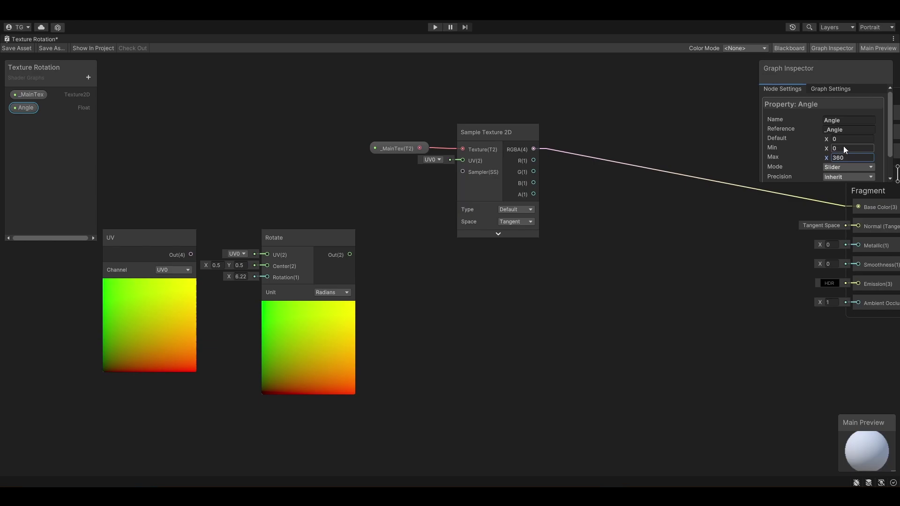
pyautogui.click(846, 140)
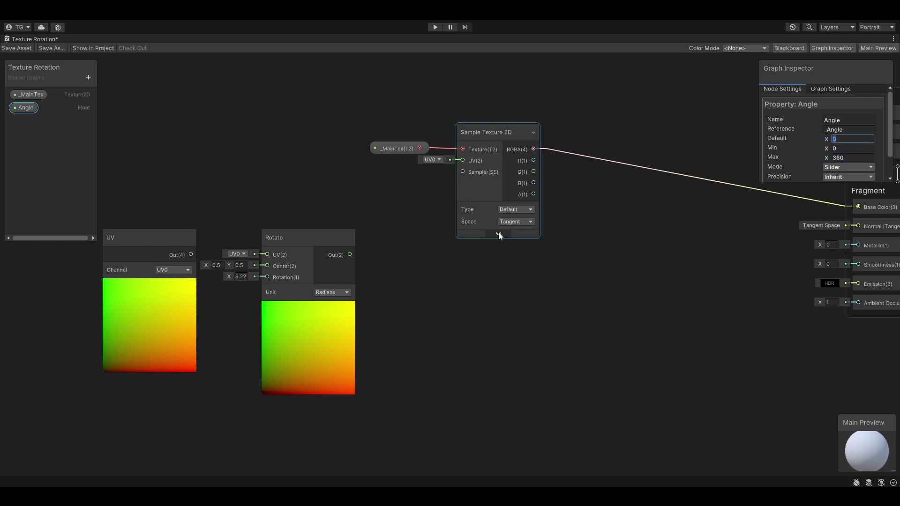
# - Rearrange the graph by placing the UV node above and the Rotate node below the Sample Texture 2D node's level
pyautogui.moveTo(281, 237); pyautogui.dragTo(393, 323)
pyautogui.moveTo(122, 238); pyautogui.dragTo(198, 142)
pyautogui.moveTo(398, 322); pyautogui.dragTo(351, 331)
# - Add a Degrees To Radians node, bring in the Angle property, and connect Rotate to the Sample Texture 2D's UV input
pyautogui.rightClick(207, 331)
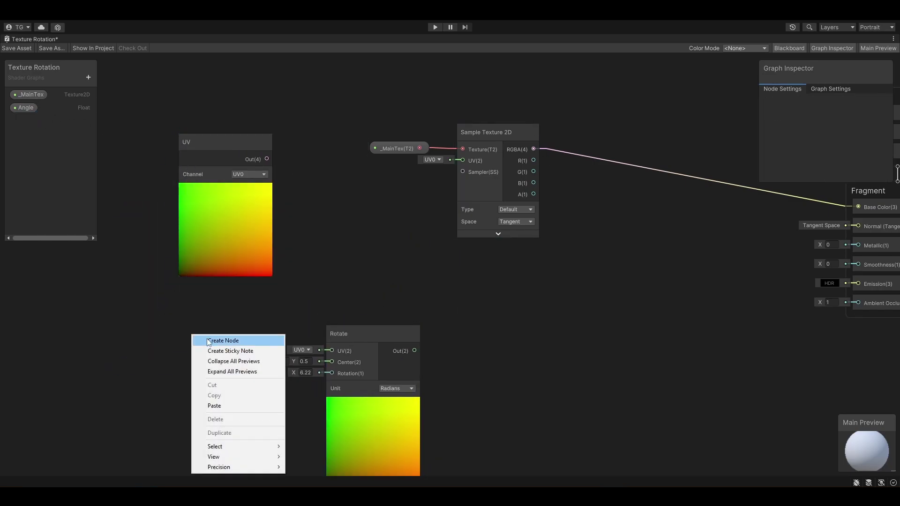
pyautogui.click(206, 338)
pyautogui.write('deg')
pyautogui.press('Return')
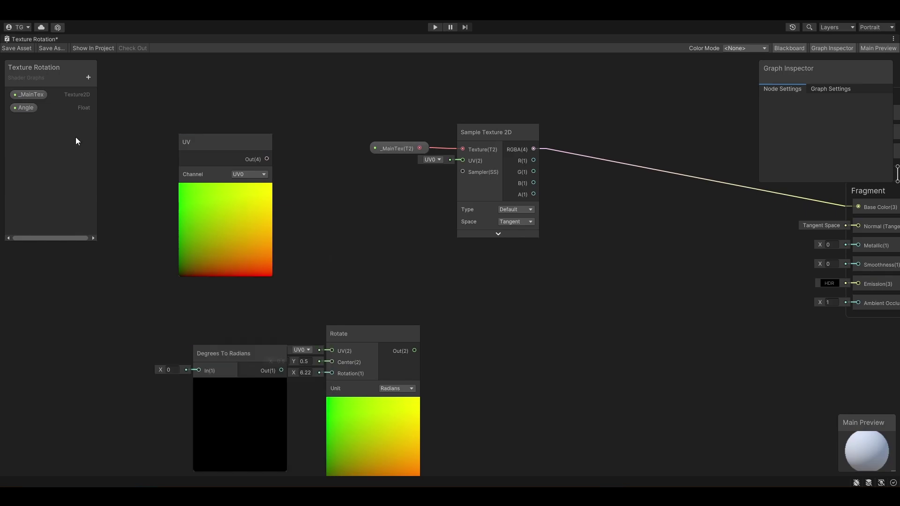
pyautogui.moveTo(26, 107); pyautogui.dragTo(328, 373)
pyautogui.moveTo(382, 336); pyautogui.dragTo(462, 160)
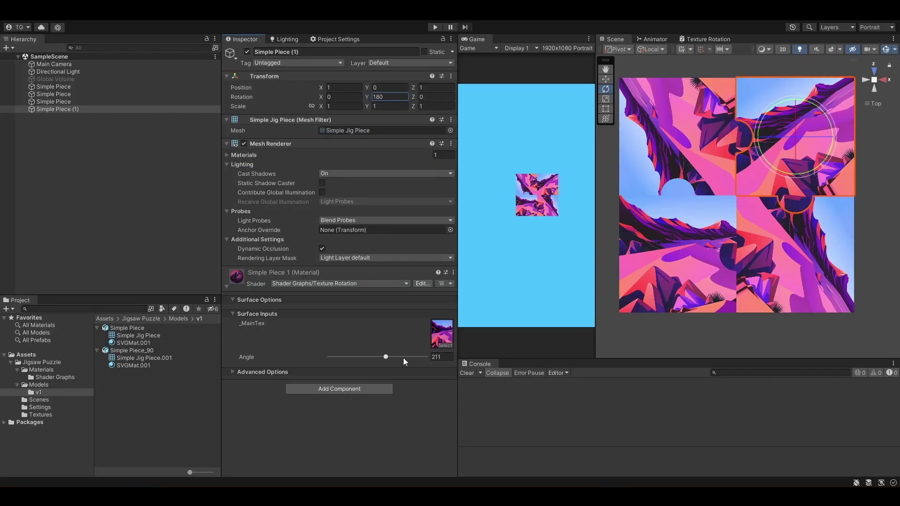
# - Adjust the texture Angle of the Simple Piece 1 material on the piece rotated 180°
pyautogui.moveTo(403, 358)
pyautogui.mouseDown()
pyautogui.moveTo(378, 357)
pyautogui.moveTo(401, 357)
pyautogui.mouseUp()
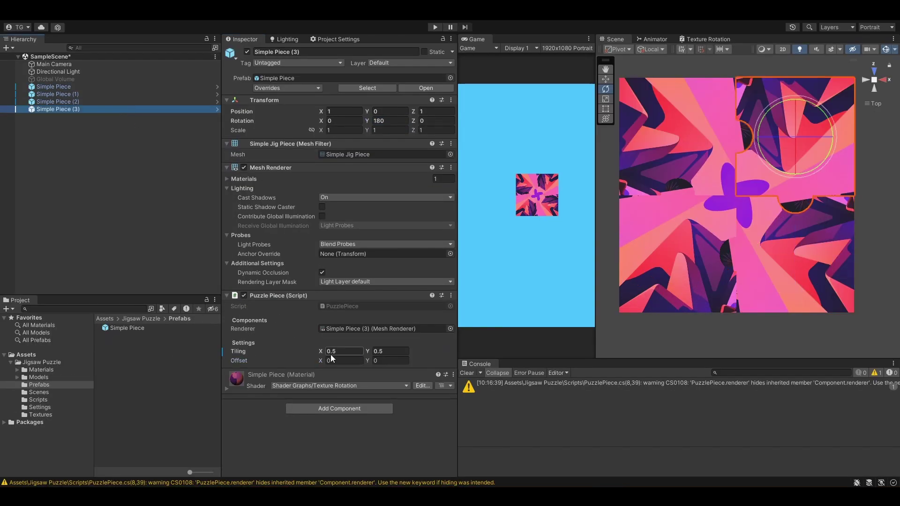
# - Set the Puzzle Piece script's offset on Simple Piece (3) to 0.5 in X and 0.5 in Y
pyautogui.click(333, 360)
pyautogui.write('0.5')
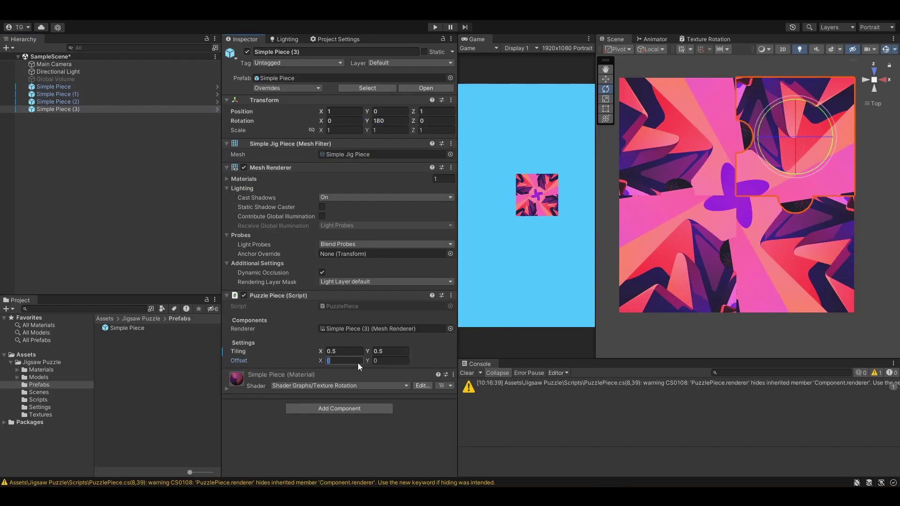
pyautogui.press('Tab')
pyautogui.write('.5')
# - Run the scene and examine how the image lines up across the four puzzle pieces
pyautogui.click(435, 27)
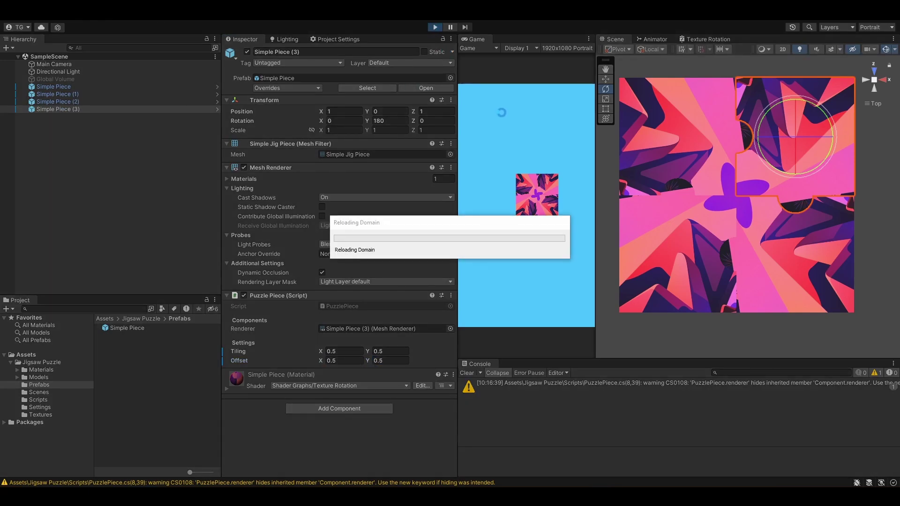
pyautogui.click(864, 177)
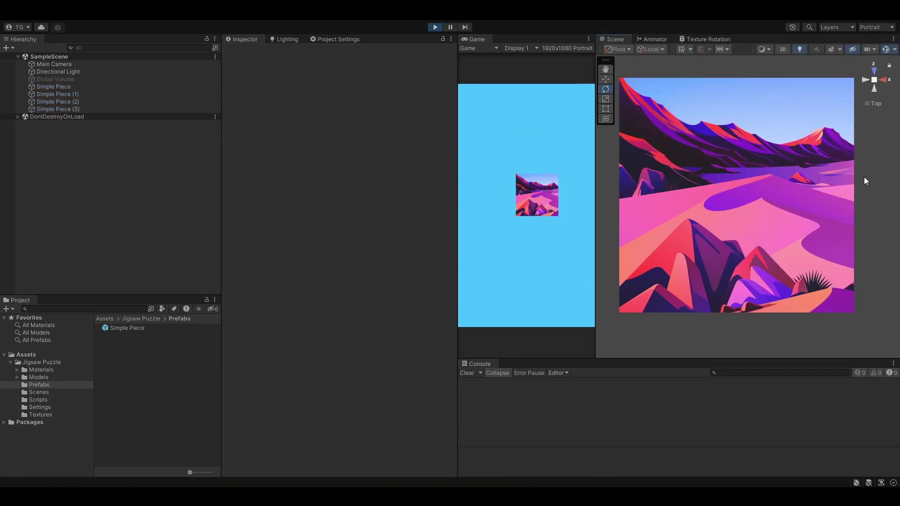
pyautogui.moveTo(865, 176); pyautogui.dragTo(867, 189, button='middle')
pyautogui.scroll(4, 867, 189)
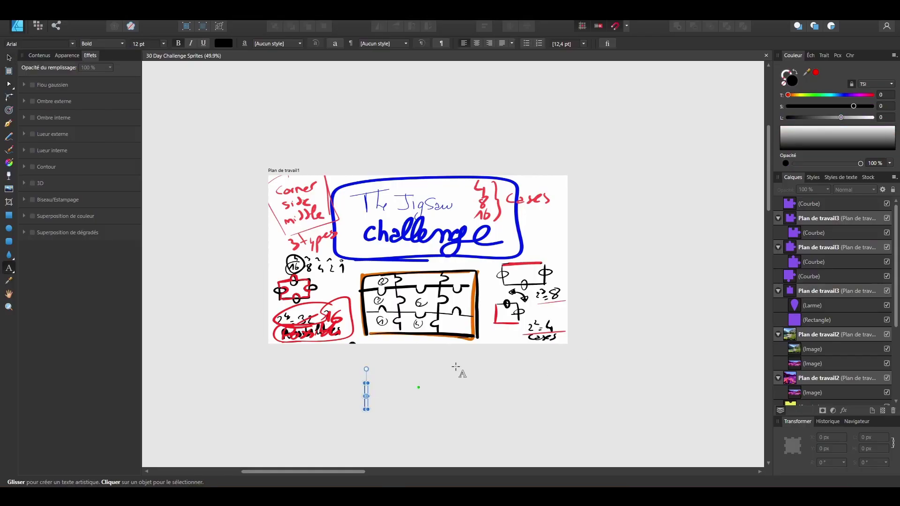
# - In Affinity Designer, write "Is there another way ? instead of making all of the 4 + 8 + 16 = 28 pieces ?" on three lines below the sketch
pyautogui.write('Is there another way ?')
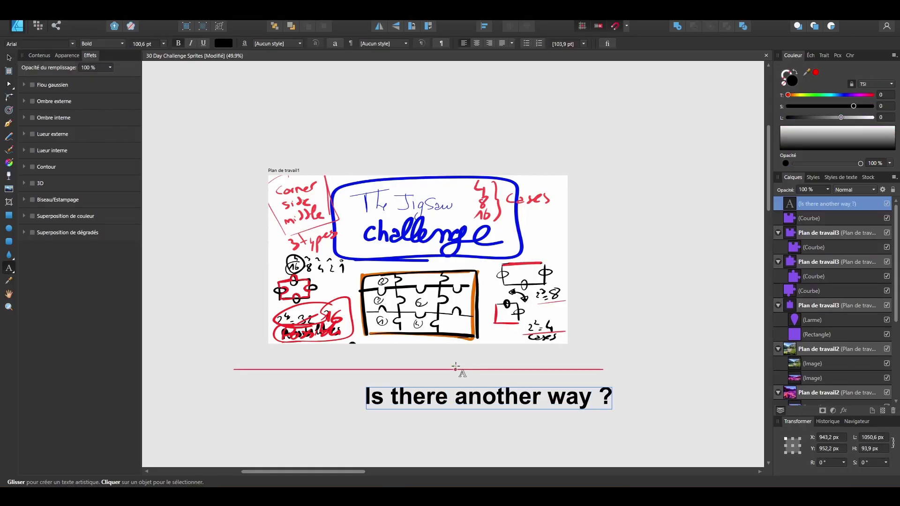
pyautogui.press('Return')
pyautogui.write('instead ')
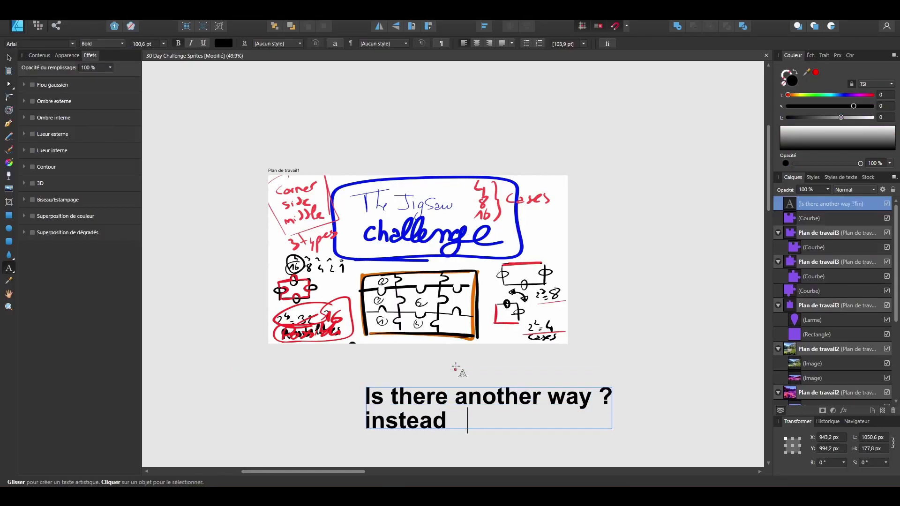
pyautogui.write('of making all of the')
pyautogui.press('Return')
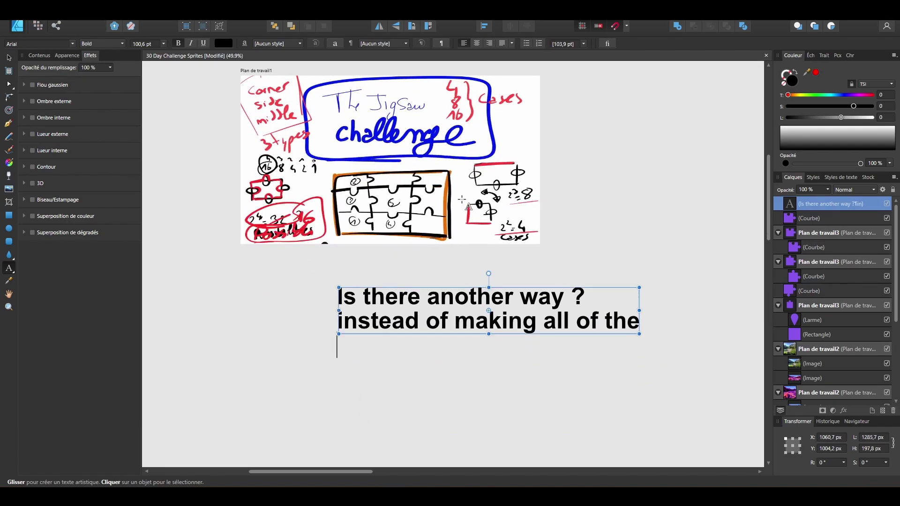
pyautogui.write('4 + 8 + 16')
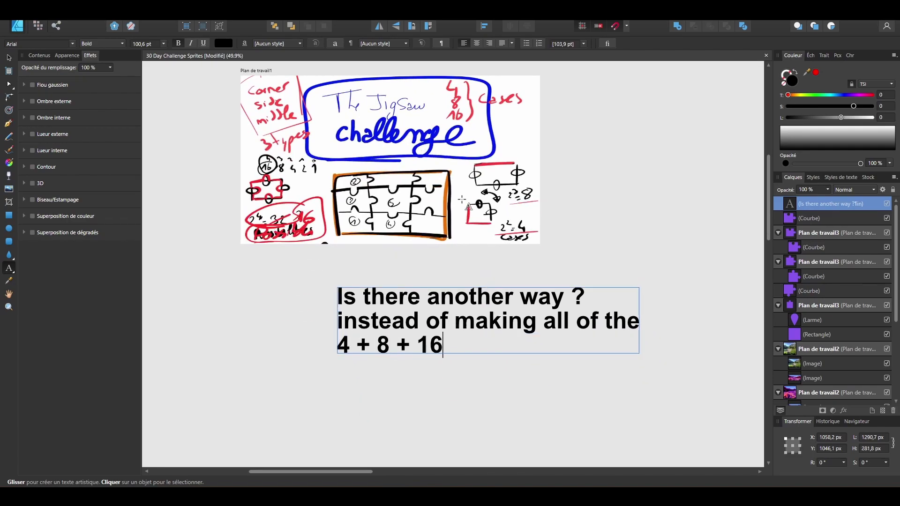
pyautogui.write(' = 28 pieces ?')
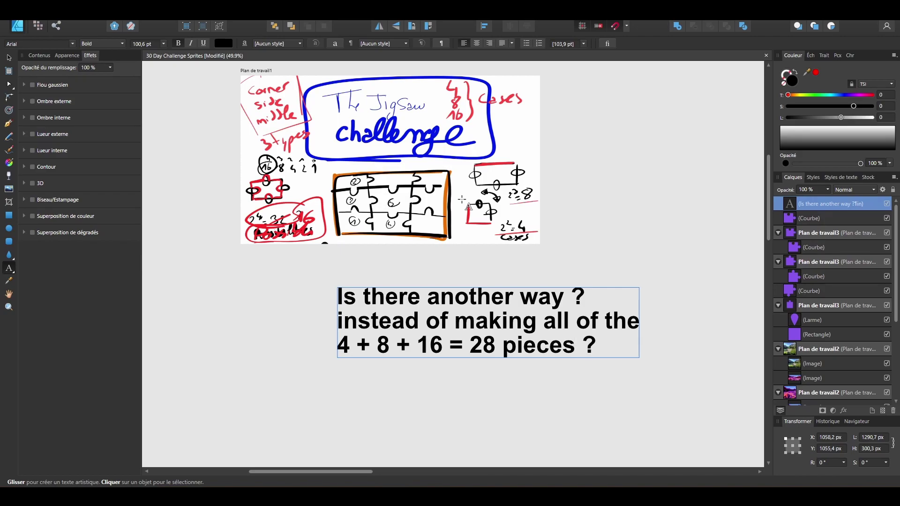
# - Add the line "28 pieces is not a lot com'on" below a blank line and finish editing the text
pyautogui.write('28 p')
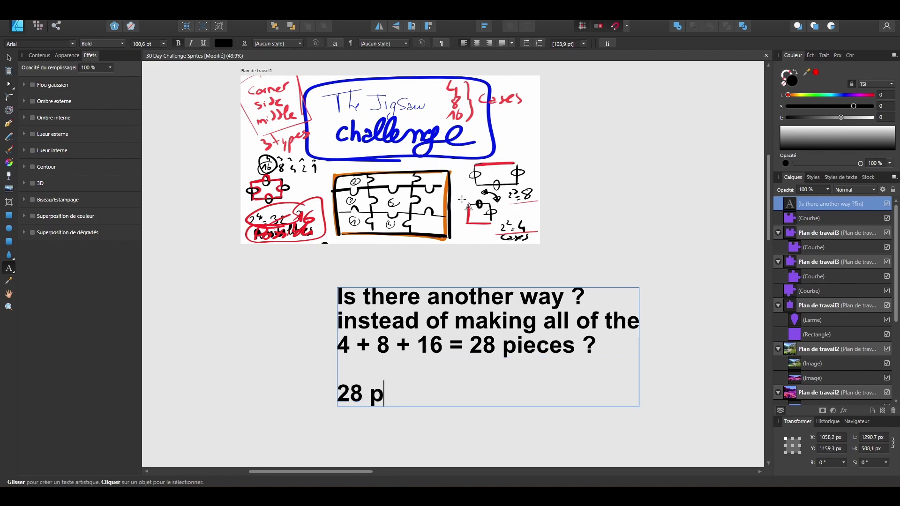
pyautogui.write('ieces is not a lot come')
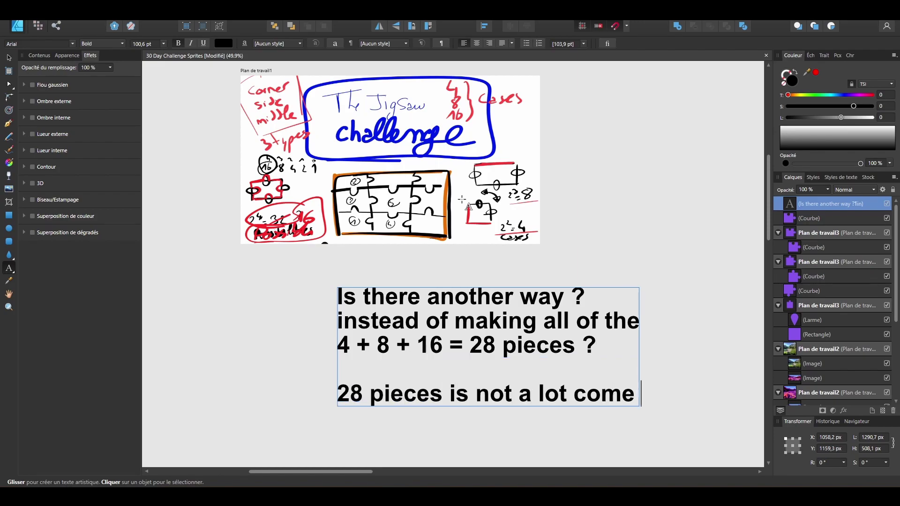
pyautogui.write(' on')
pyautogui.press('BackSpace')
pyautogui.press('BackSpace')
pyautogui.press('BackSpace')
pyautogui.press('BackSpace')
pyautogui.write("'on")
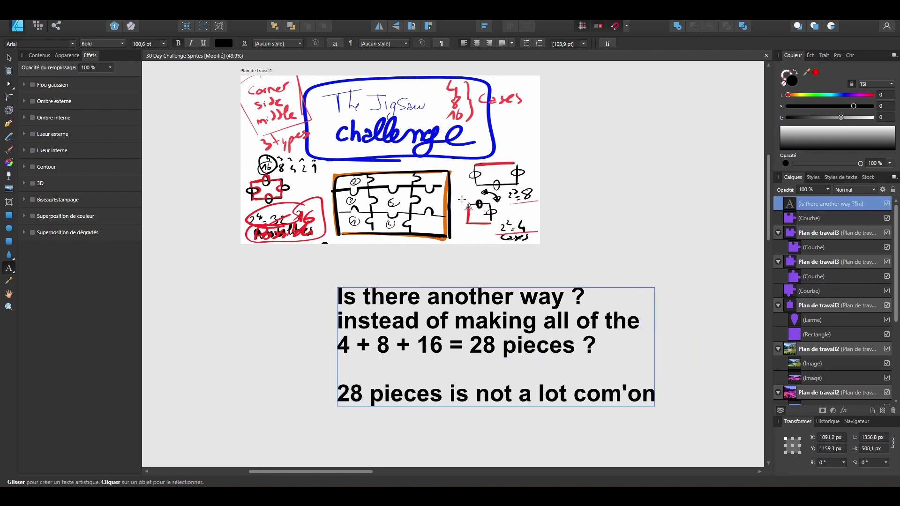
pyautogui.press('Escape')
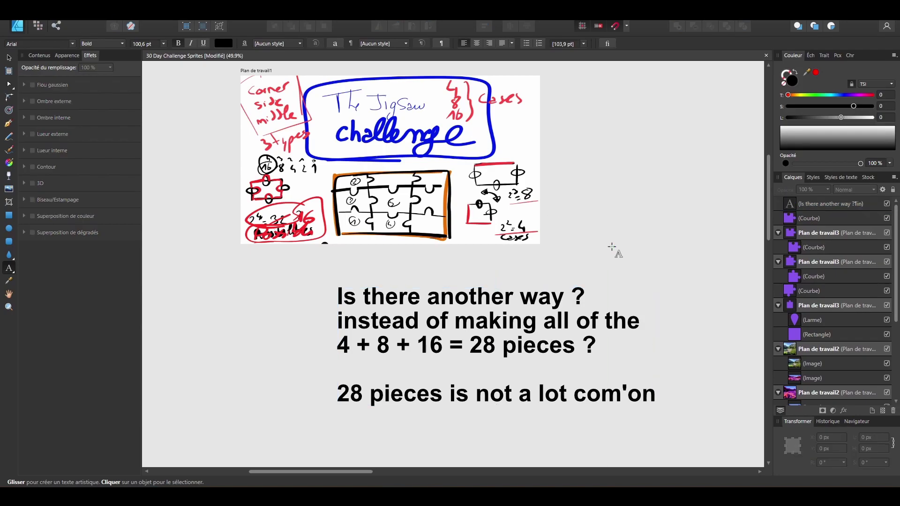
# - Move the text block left and slightly up beneath the jigsaw sketch, and deselect it
pyautogui.press('v')
pyautogui.moveTo(581, 321); pyautogui.dragTo(484, 304)
pyautogui.click(592, 269)
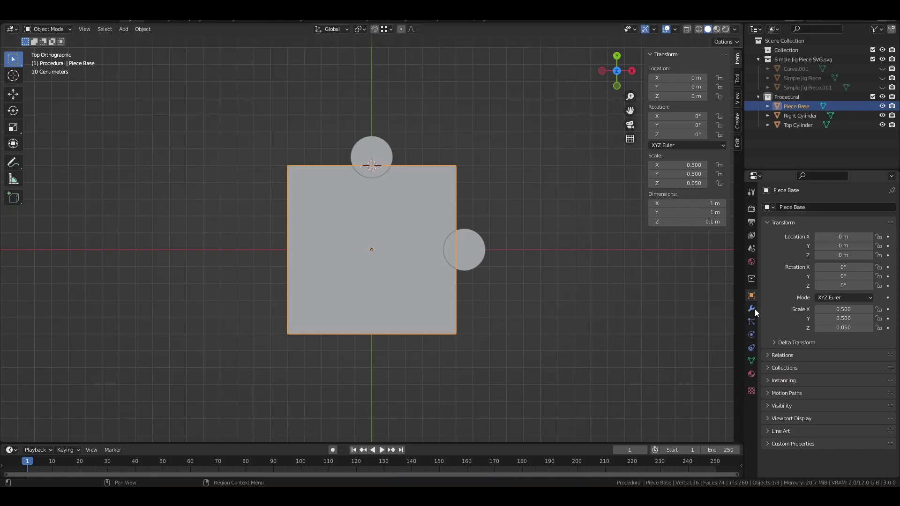
# - In Blender, subtract Top Cylinder and Right Cylinder from Piece Base with two Boolean Difference modifiers, toggling the cylinders' visibility to check the cutouts
pyautogui.click(752, 308)
pyautogui.hotkey('shift', 'd')
pyautogui.moveTo(882, 116); pyautogui.dragTo(882, 125)
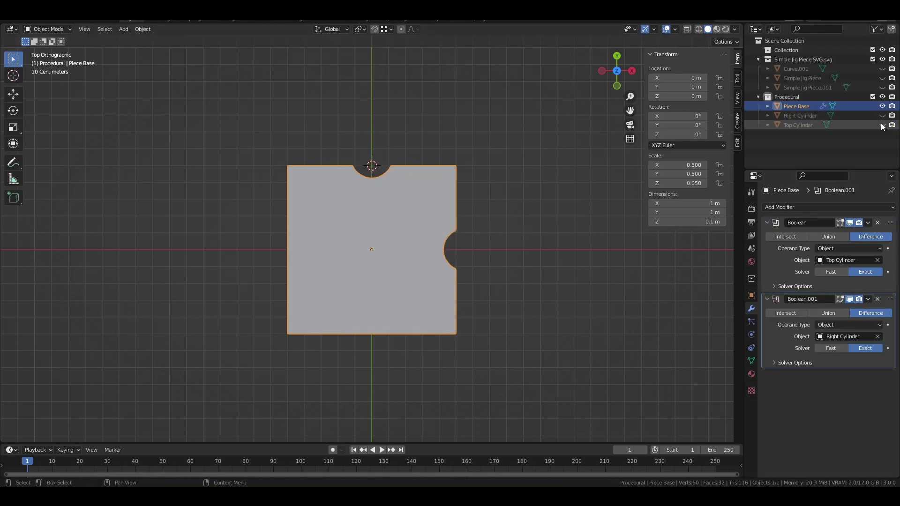
pyautogui.click(882, 125)
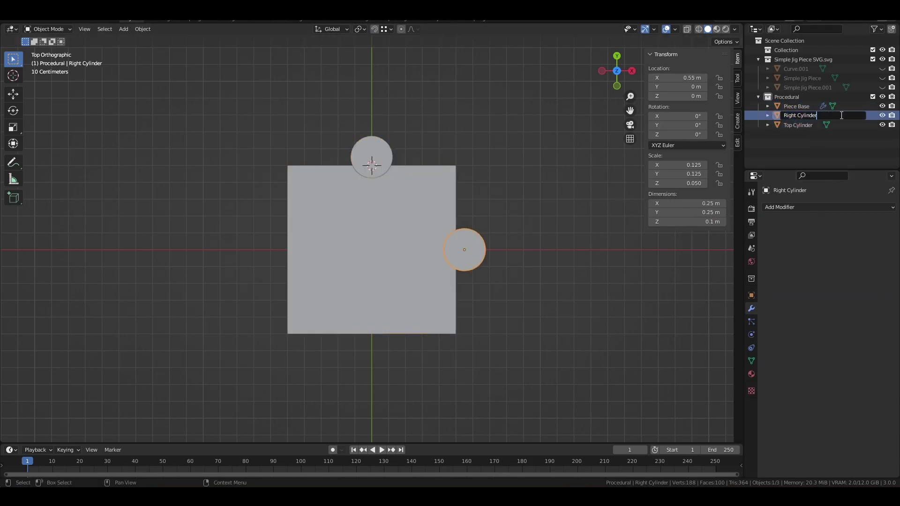
# - Duplicate Right and Top Cylinder Out in place, move the copies to X 0.45 m and Y 0.45 m, and name them Right and Top Cylinder In
pyautogui.keyDown('ctrl'); pyautogui.click(802, 125); pyautogui.keyUp('ctrl')
pyautogui.hotkey('shift', 'd')
pyautogui.rightClick(561, 174)
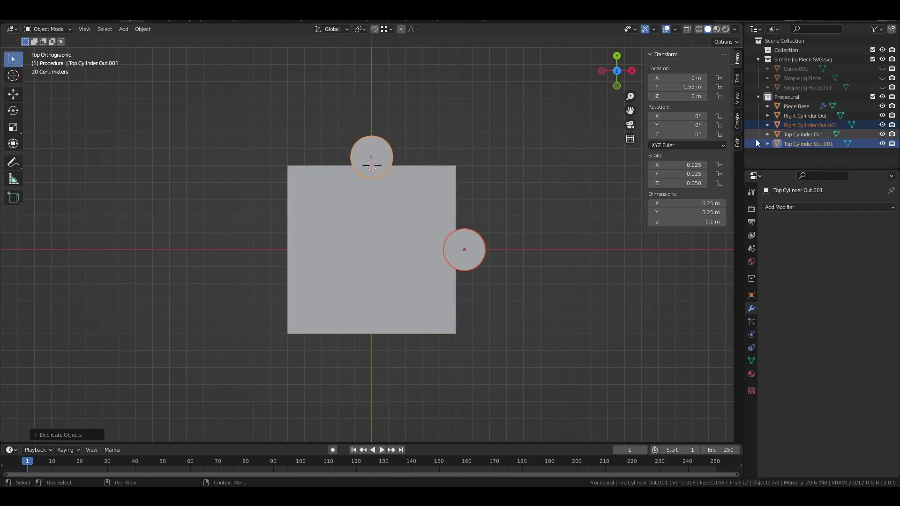
pyautogui.doubleClick(689, 87)
pyautogui.click(803, 134)
pyautogui.doubleClick(694, 86)
pyautogui.click(810, 125)
pyautogui.doubleClick(693, 78)
pyautogui.write('0.45')
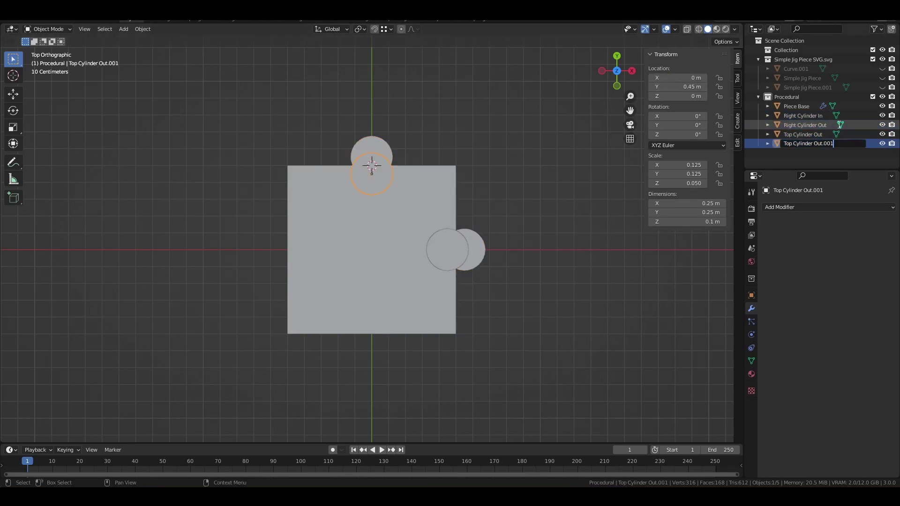
# - Set the operands of Piece Base's two Boolean Difference modifiers to Top Cylinder In and Right Cylinder In
pyautogui.click(796, 106)
pyautogui.click(877, 337)
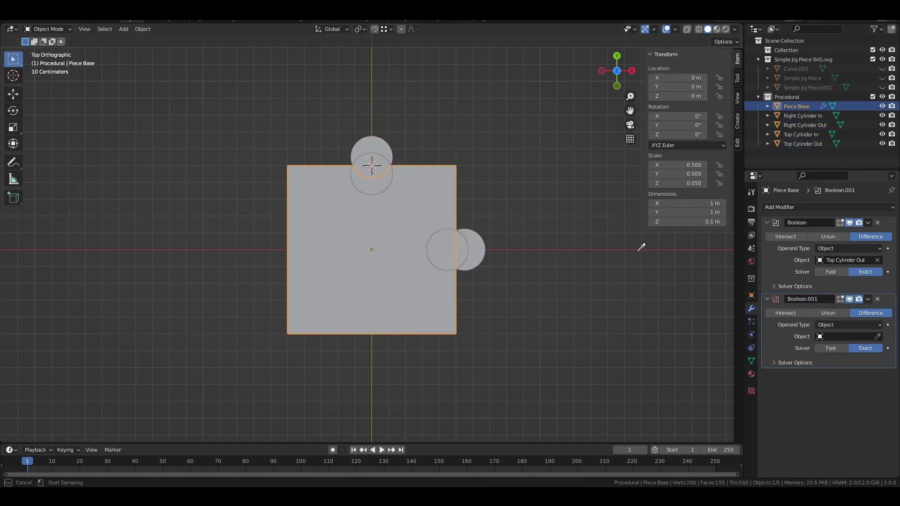
pyautogui.click(803, 116)
pyautogui.click(805, 135)
# - Hide the four Top and Right cylinders, select Piece Base, and save the file
pyautogui.click(803, 116)
pyautogui.keyDown('shift'); pyautogui.click(803, 143); pyautogui.keyUp('shift')
pyautogui.moveTo(882, 125); pyautogui.dragTo(883, 115)
pyautogui.press('h')
pyautogui.click(796, 106)
pyautogui.hotkey('ctrl', 's')
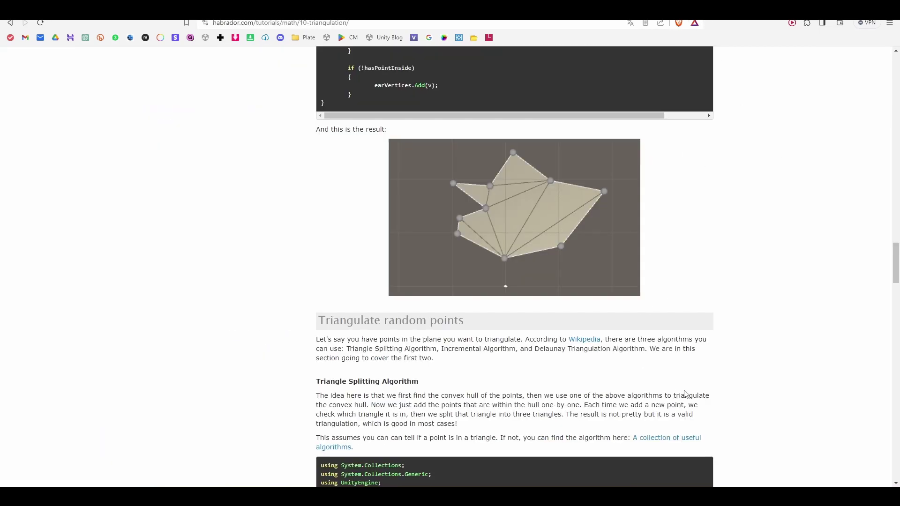
# - In the browser, open the Triangulation by Ear Clipping PDF from the concave polygon section of the triangulation tutorial and skim it
pyautogui.scroll(20, 685, 393)
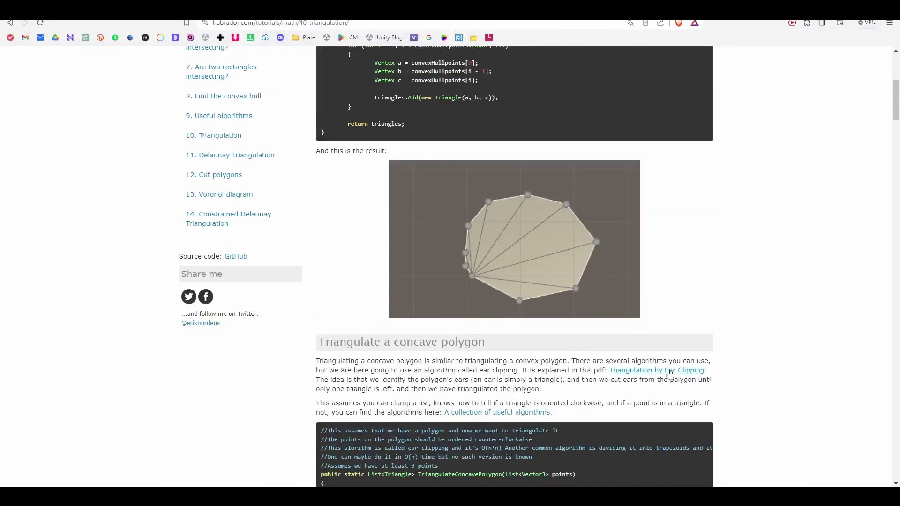
pyautogui.click(666, 371)
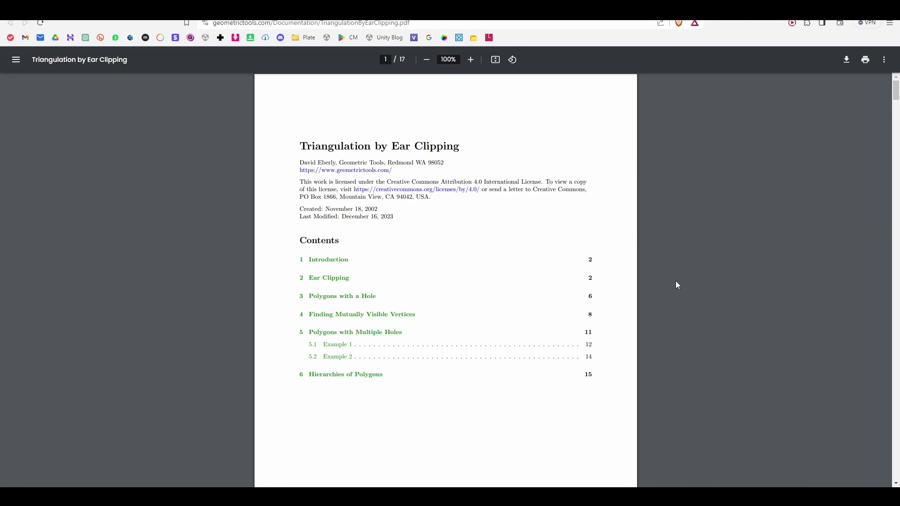
pyautogui.scroll(-14, 675, 284)
pyautogui.scroll(1, 679, 280)
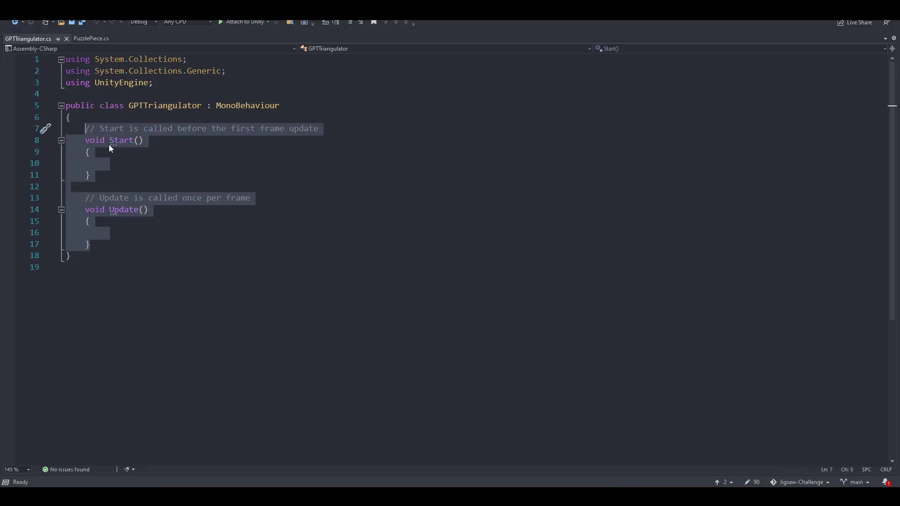
# - In Visual Studio, replace GPTTriangulator.cs's default methods with the copied Triangulator code, save, and run the test scene in Unity
pyautogui.hotkey('ctrl', 'v')
pyautogui.scroll(20, 210, 350)
pyautogui.hotkey('ctrl', 's')
pyautogui.scroll(9, 210, 351)
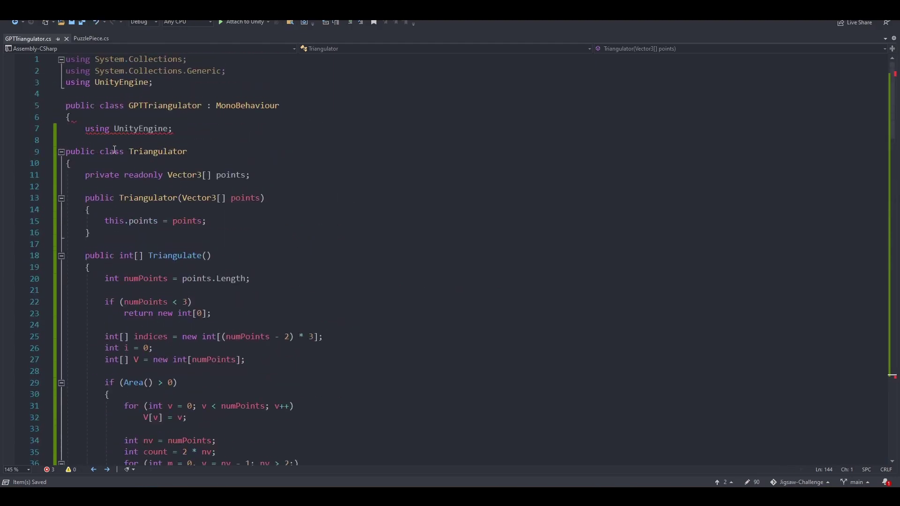
pyautogui.click(141, 150)
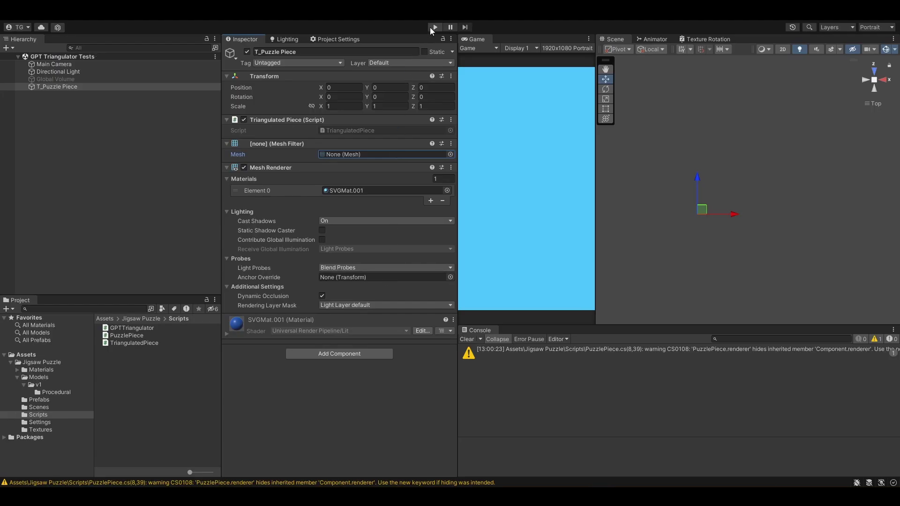
pyautogui.click(431, 28)
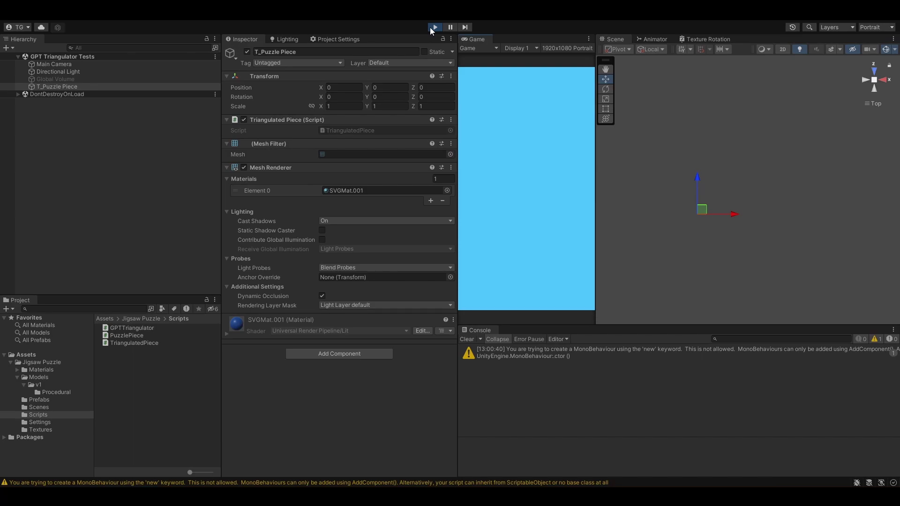
# - In the browser, select the full body of the C# Triangulator class on the calepin page, and return to Unity to view the mesh
pyautogui.hotkey('alt', 'Tab')
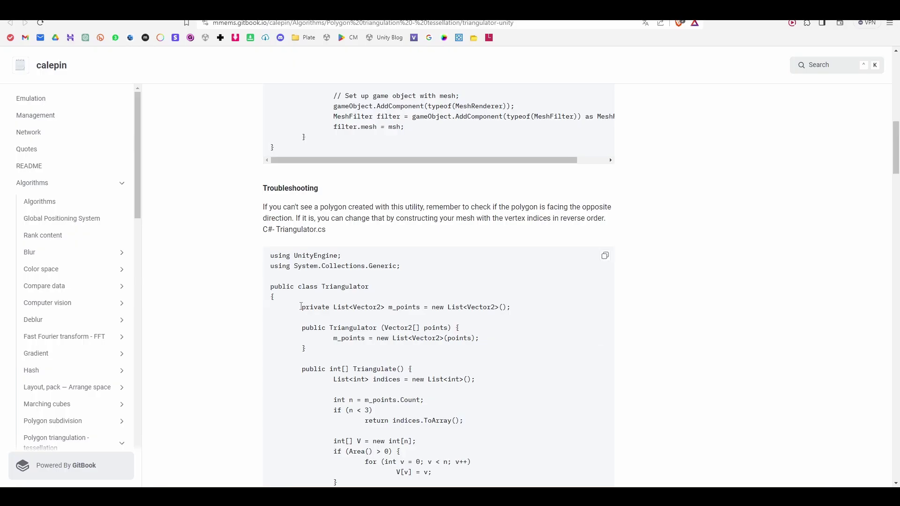
pyautogui.scroll(-12, 351, 334)
pyautogui.moveTo(301, 307); pyautogui.dragTo(426, 335)
pyautogui.scroll(-1, 425, 333)
pyautogui.scroll(-5, 425, 335)
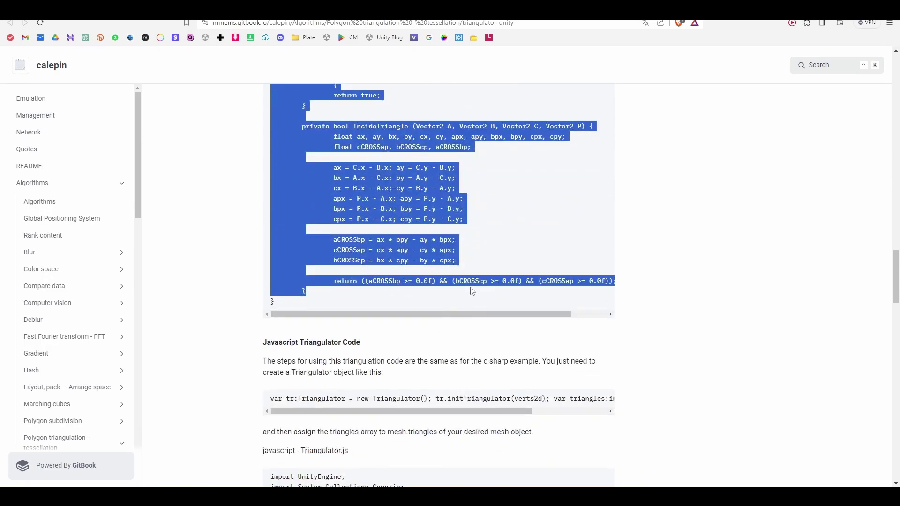
pyautogui.hotkey('alt', 'Tab')
pyautogui.keyDown('alt'); pyautogui.moveTo(791, 221); pyautogui.dragTo(689, 193); pyautogui.keyUp('alt')
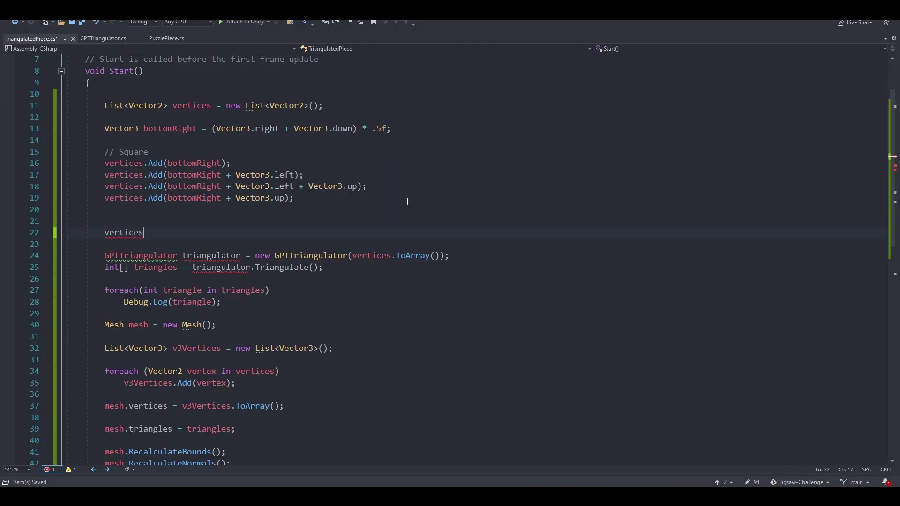
# - In TriangulatedPiece.cs, add the vertex Vector3.up * 1 to the vertices list, save, and run the Unity scene to inspect the mesh
pyautogui.write('.Add(Vector3.u')
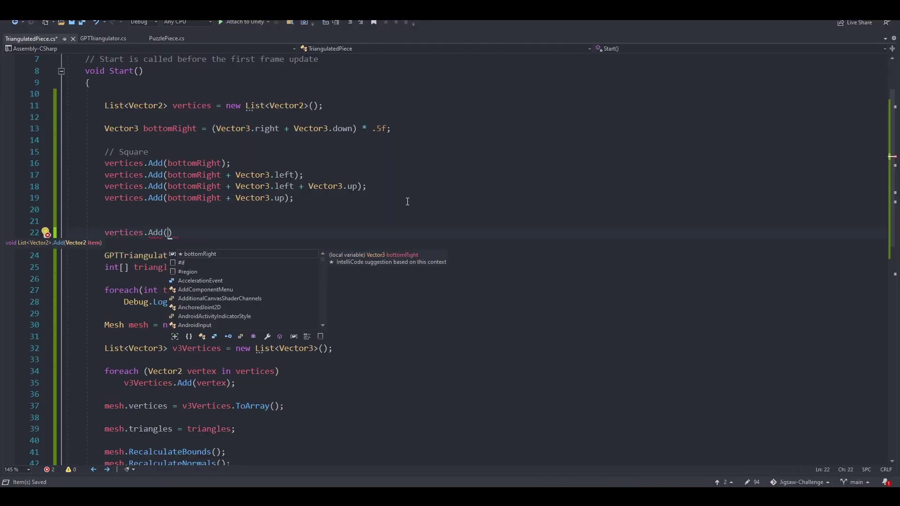
pyautogui.write('p * 1);')
pyautogui.hotkey('ctrl', 's')
pyautogui.hotkey('alt', 'Tab')
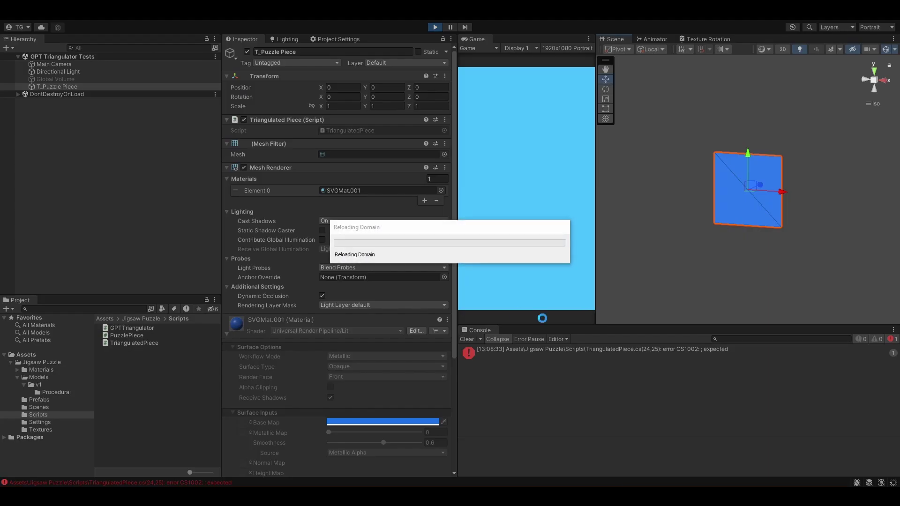
pyautogui.click(437, 28)
pyautogui.click(437, 28)
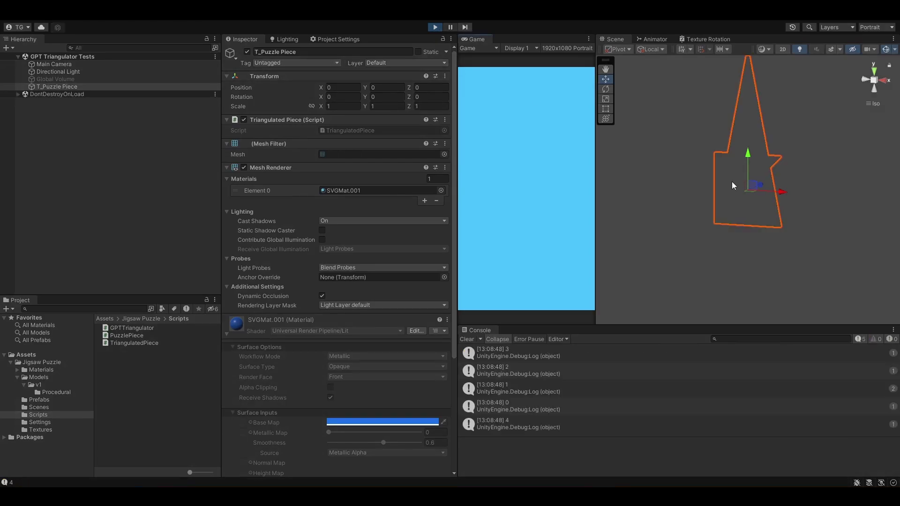
pyautogui.moveTo(769, 192); pyautogui.dragTo(831, 220, button='right')
pyautogui.keyDown('alt'); pyautogui.moveTo(831, 220); pyautogui.dragTo(832, 220); pyautogui.keyUp('alt')
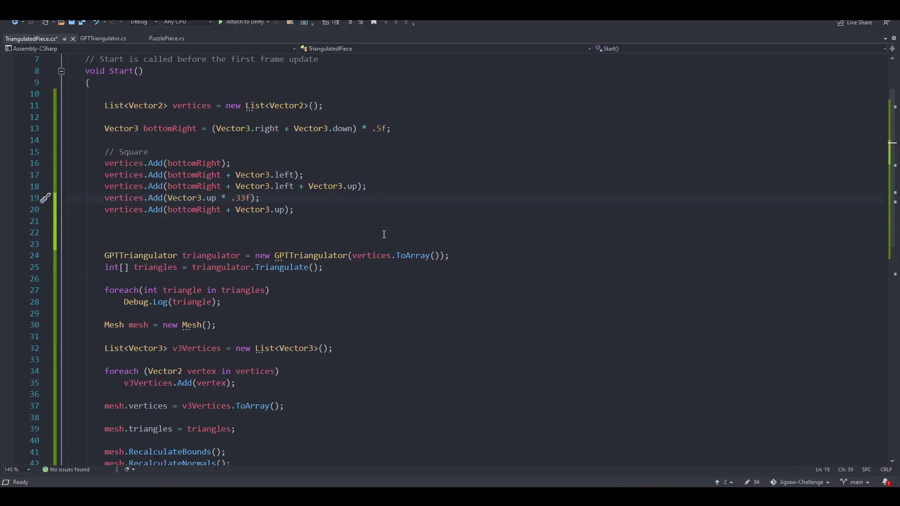
# - In TriangulatedPiece.cs, offset the inner left and right Top Hole vertices by Vector3.down * .1f and save
pyautogui.hotkey('ctrl', 's')
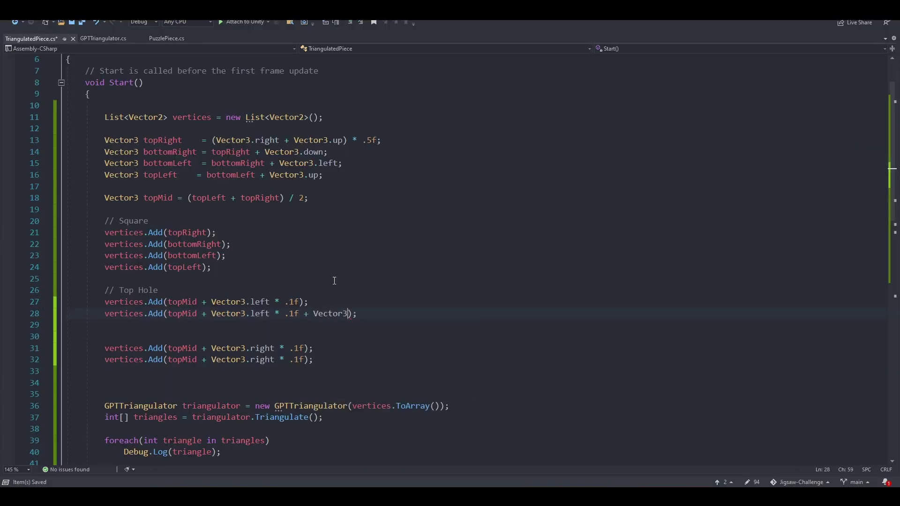
pyautogui.write('down * .1f')
pyautogui.press('Down')
pyautogui.press('Down')
pyautogui.press('Down')
pyautogui.hotkey('ctrl', 's')
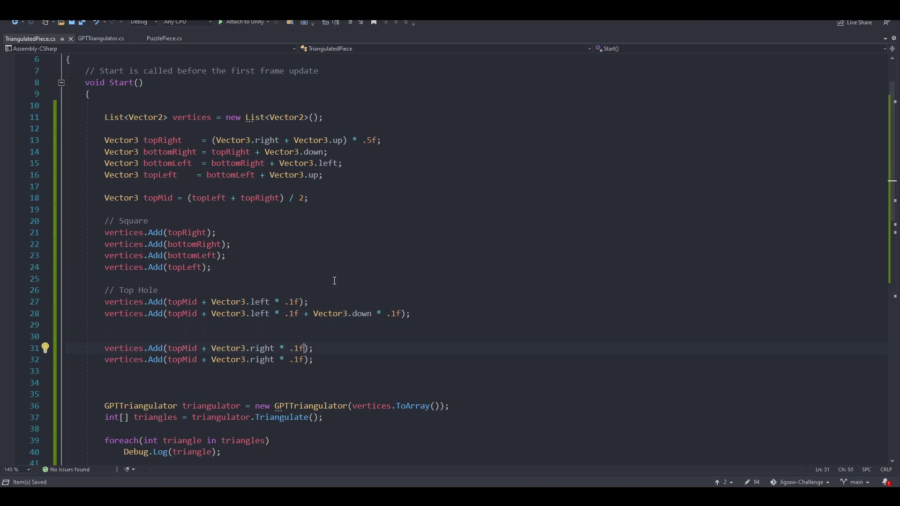
pyautogui.write('+ Vector3.down * .')
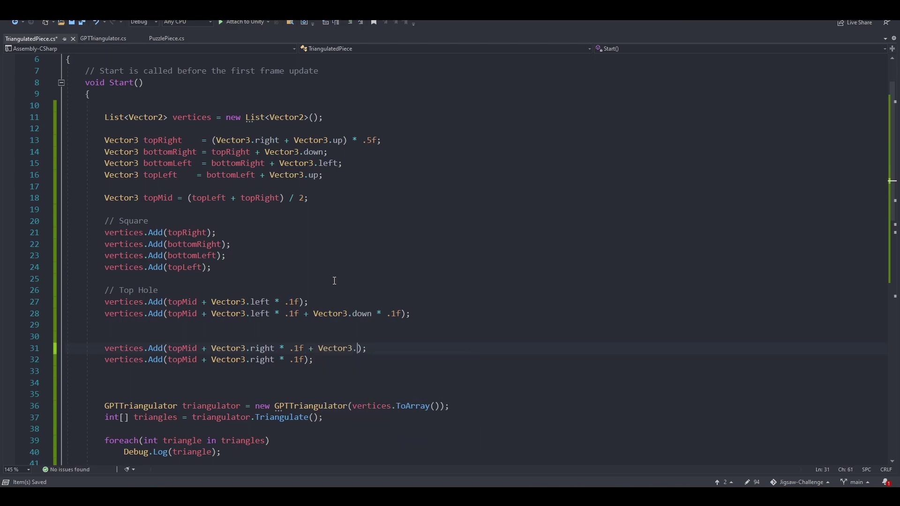
pyautogui.write('1f')
pyautogui.hotkey('ctrl', 's')
# - Run the test scene in Unity to check the top notch, and examine the Hole_00 mesh preview from another angle
pyautogui.hotkey('alt', 'Tab')
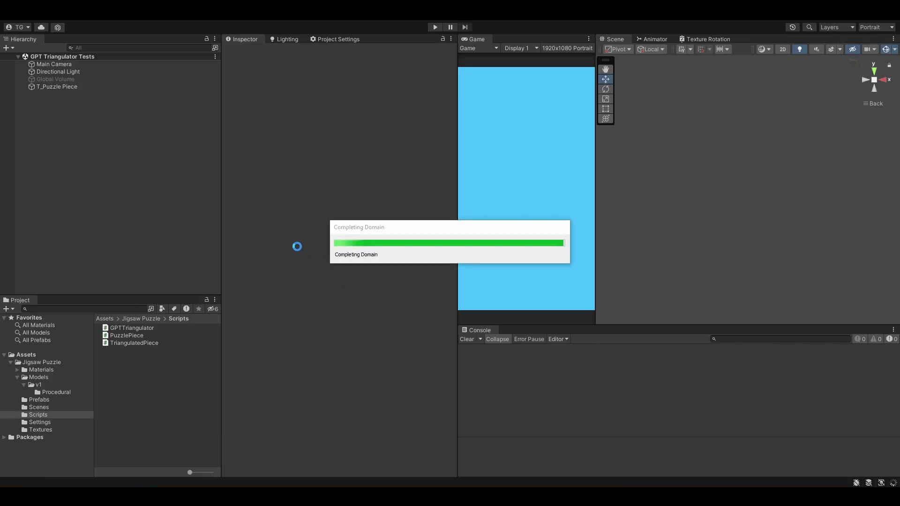
pyautogui.click(435, 27)
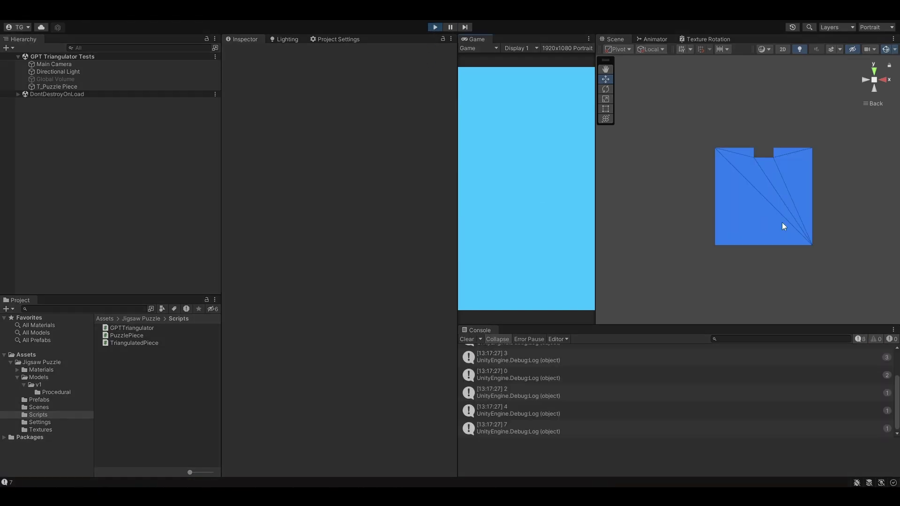
pyautogui.scroll(5, 767, 168)
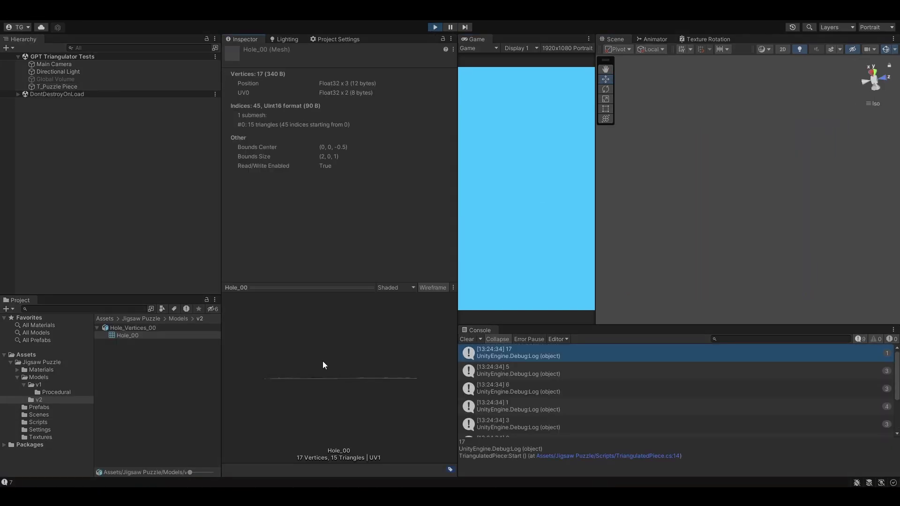
pyautogui.moveTo(322, 361); pyautogui.dragTo(409, 430)
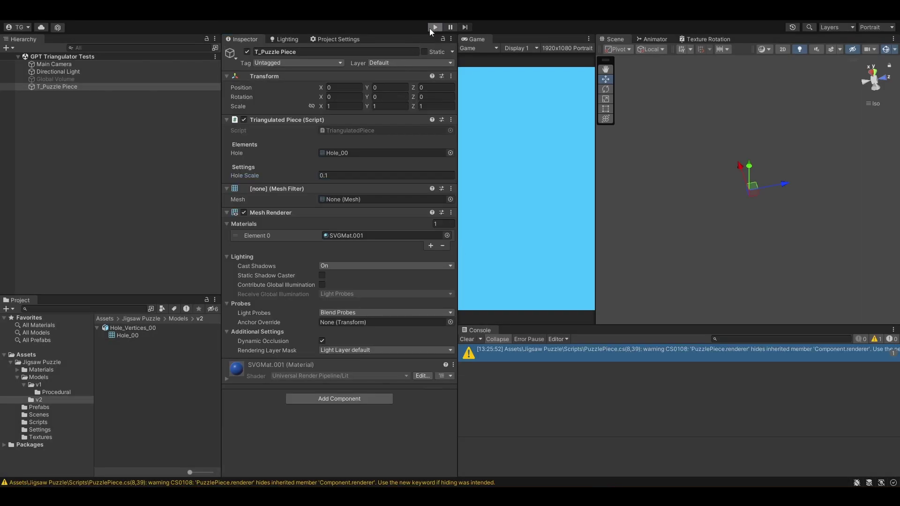
# - Run the scene with Hole_00 at a Hole Scale of 0.1 and inspect T_Puzzle Piece in the Scene view
pyautogui.click(435, 27)
pyautogui.moveTo(769, 190); pyautogui.dragTo(872, 223, button='right')
pyautogui.press('f')
pyautogui.rightClick(128, 248)
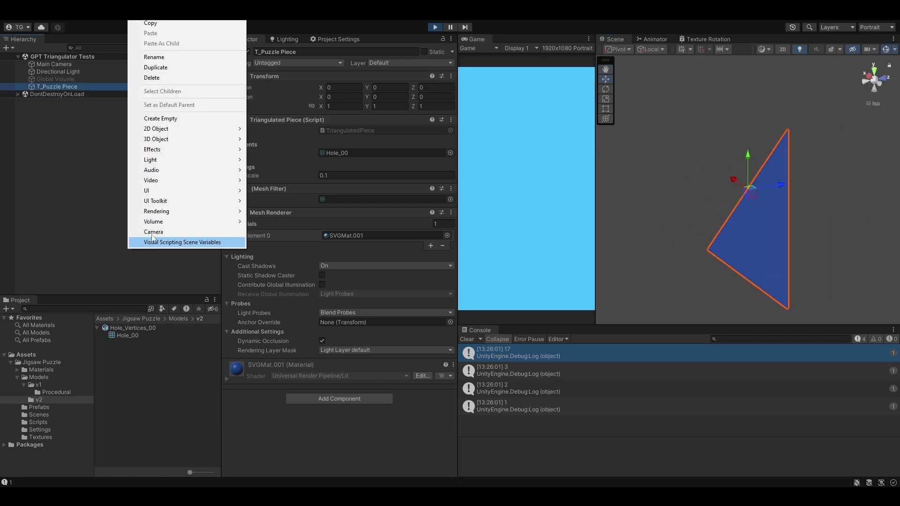
pyautogui.click(700, 157)
pyautogui.moveTo(700, 156); pyautogui.dragTo(652, 164, button='right')
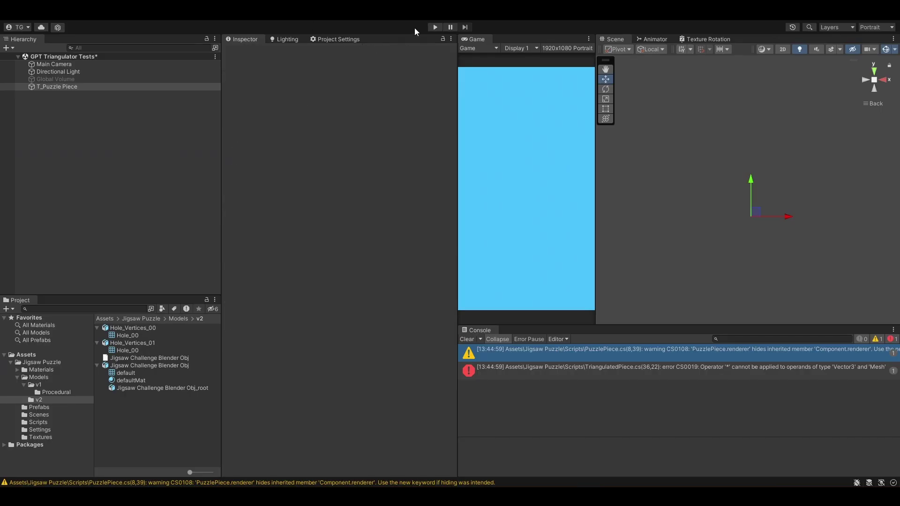
# - Test the default hole mesh in play mode, set T_Puzzle Piece's Hole Scale to 0.3, and rerun the scene
pyautogui.click(432, 28)
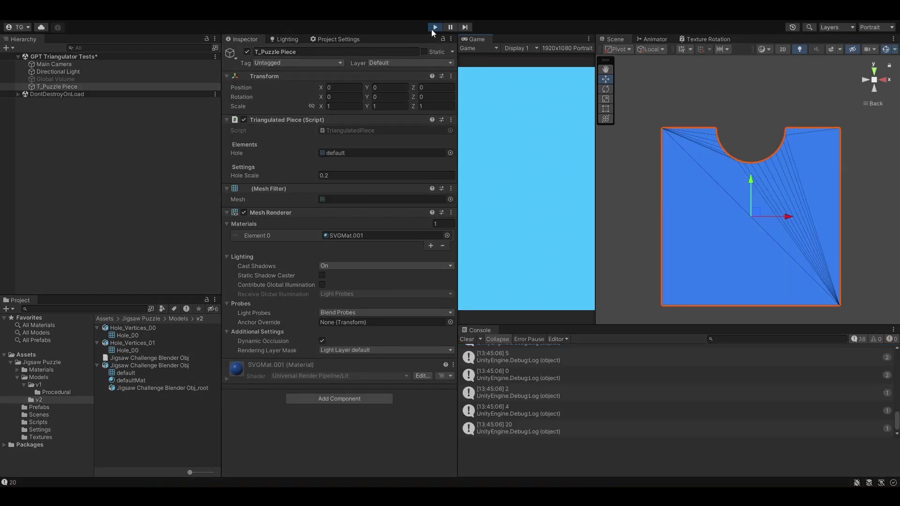
pyautogui.click(432, 28)
pyautogui.click(353, 175)
pyautogui.write('0.3')
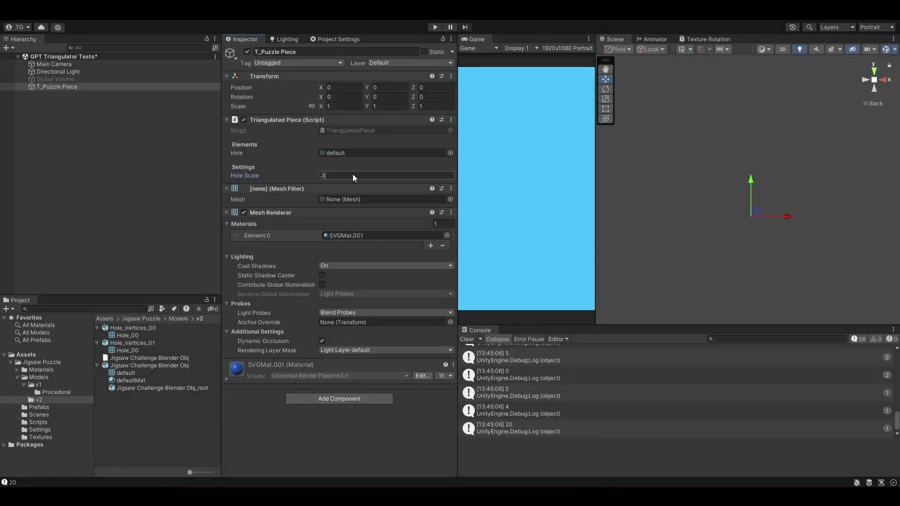
pyautogui.click(435, 28)
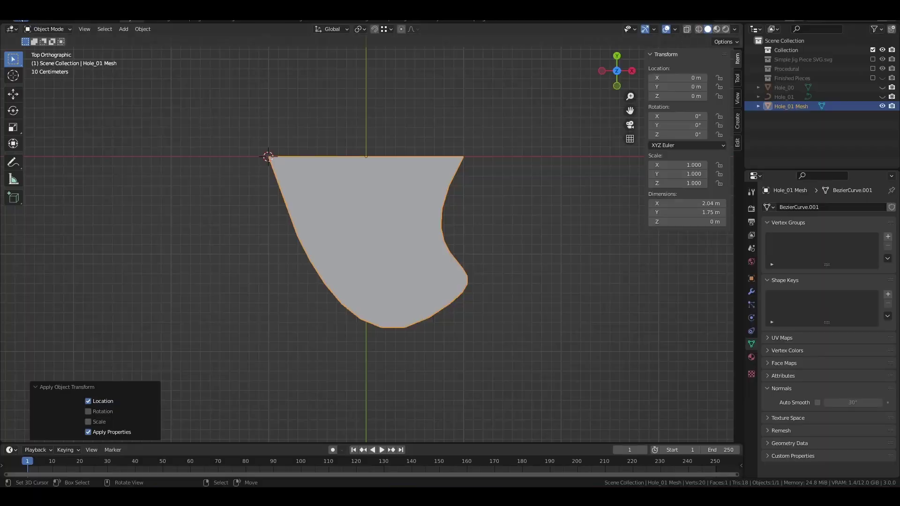
# - Export Hole_01 Mesh from Blender, and restart the Unity scene to test the curved hole
pyautogui.click(30, 24)
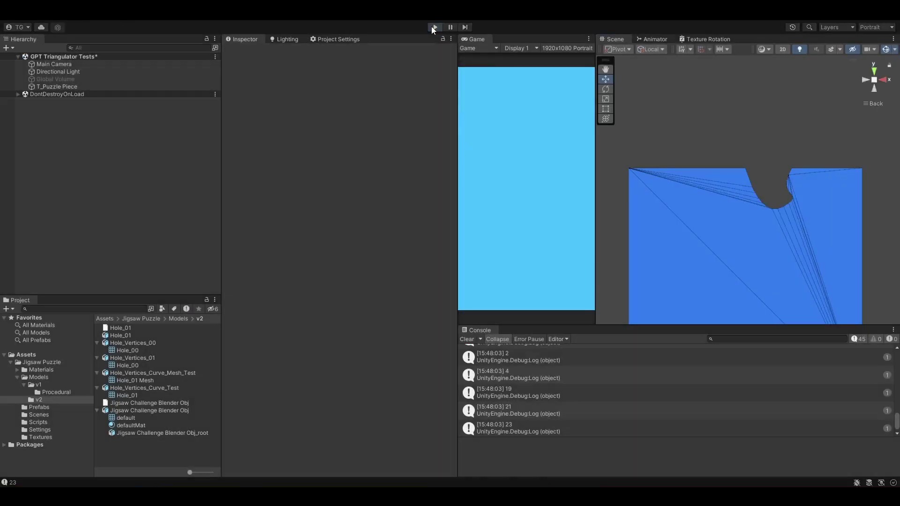
pyautogui.click(433, 27)
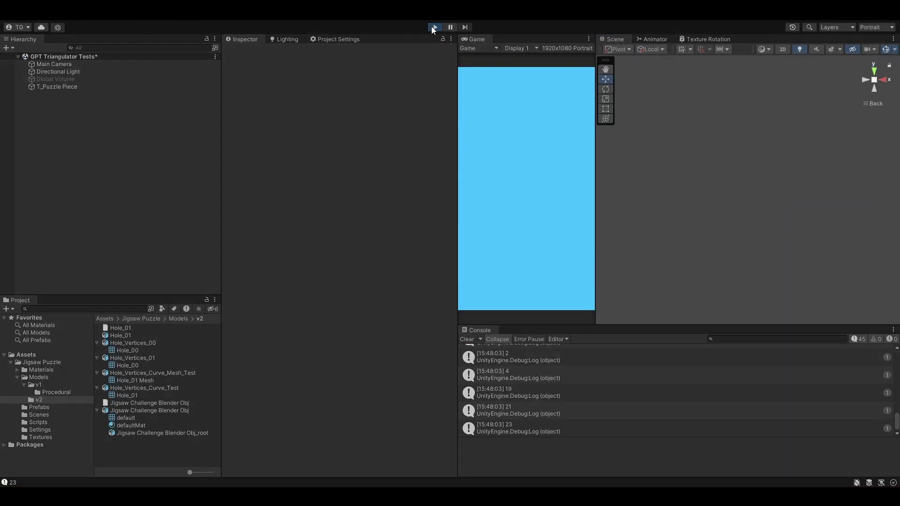
pyautogui.click(435, 28)
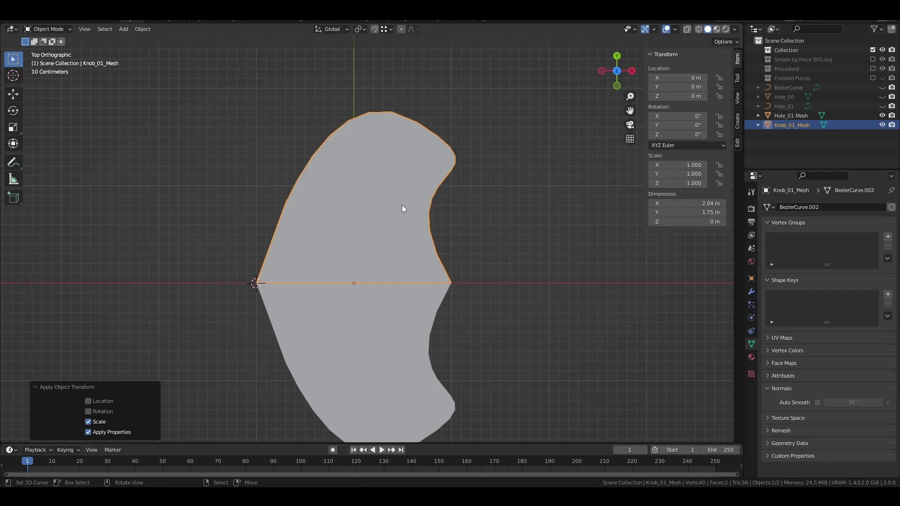
# - In Blender, mirror Knob_01_Mesh along X with a scale of -1 and apply the scale
pyautogui.write('sx')
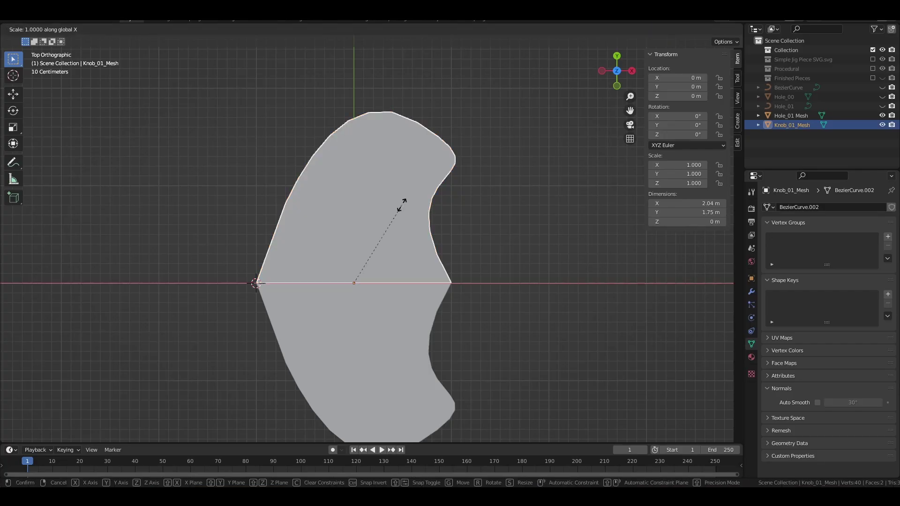
pyautogui.write('-1')
pyautogui.press('Return')
pyautogui.hotkey('ctrl', 'a')
pyautogui.click(401, 205)
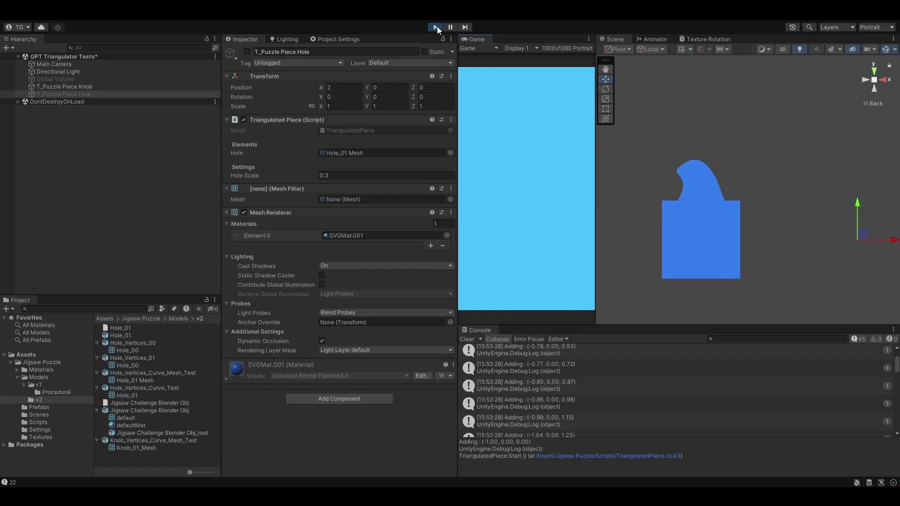
# - Activate T_Puzzle Piece Hole in the running scene to generate its curved hole mesh
pyautogui.click(83, 87)
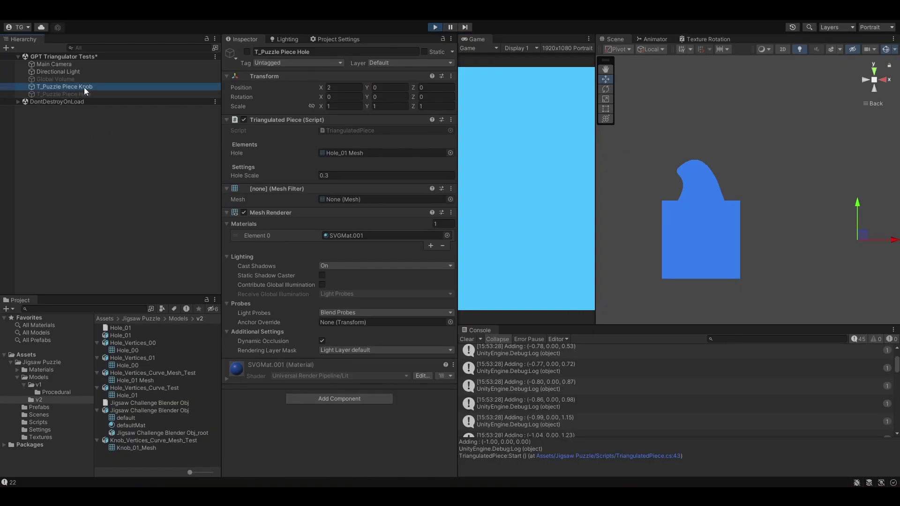
pyautogui.click(117, 96)
pyautogui.click(247, 52)
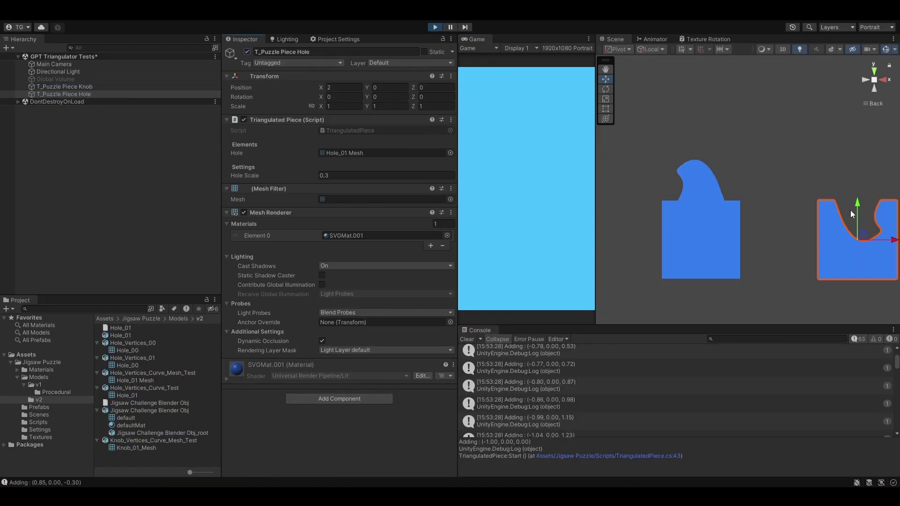
# - Rotate T_Puzzle Piece Hole -180 degrees about Z and move it down over the knob piece
pyautogui.moveTo(868, 236); pyautogui.dragTo(535, 473)
pyautogui.press('e')
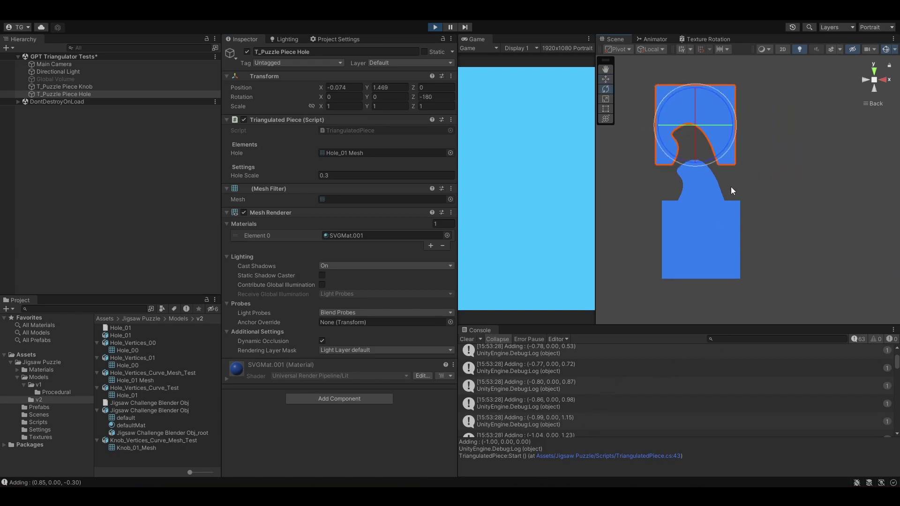
pyautogui.press('w')
pyautogui.moveTo(692, 132); pyautogui.dragTo(697, 173)
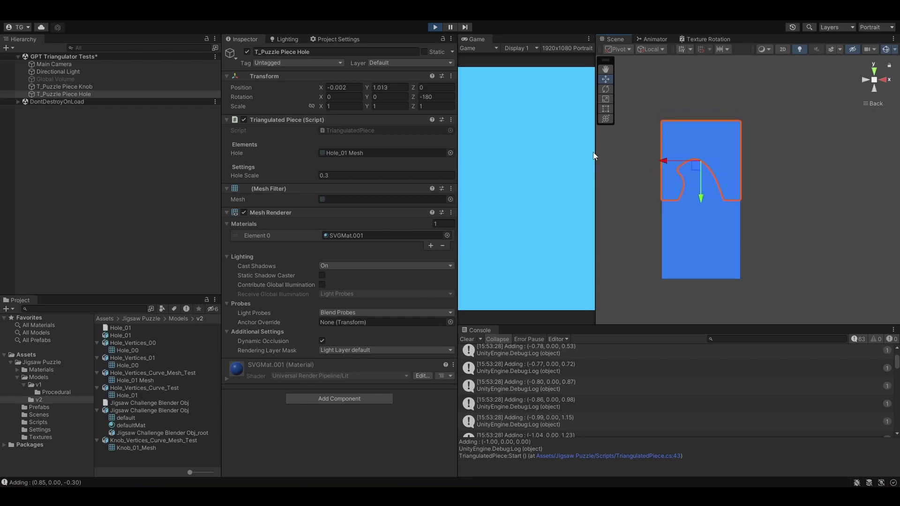
# - Set T_Puzzle Piece Hole's position to X 0 and Y 1 to align it exactly with the knob piece
pyautogui.click(339, 87)
pyautogui.write('0')
pyautogui.press('Tab')
pyautogui.write('1')
pyautogui.press('Tab')
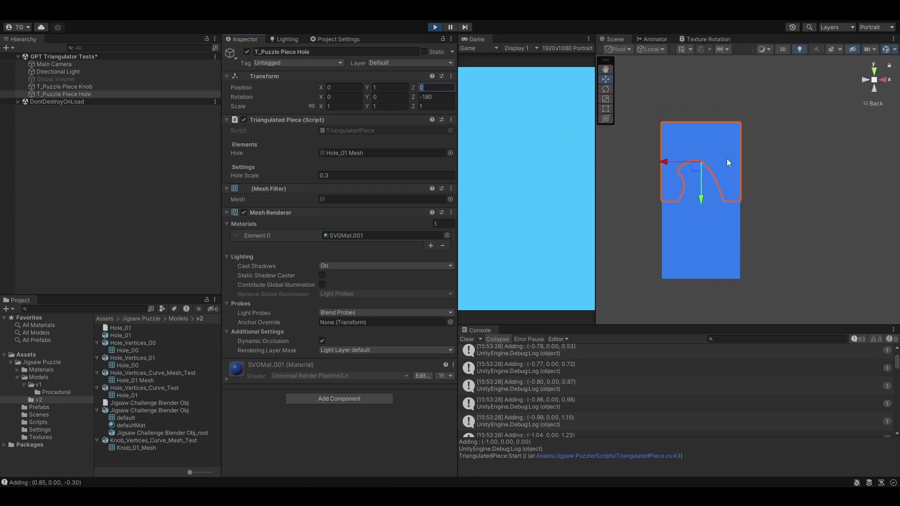
pyautogui.click(808, 154)
# - Shift the hole piece up off the knob and then diagonally back over it, inspecting the fit between both shapes
pyautogui.click(678, 177)
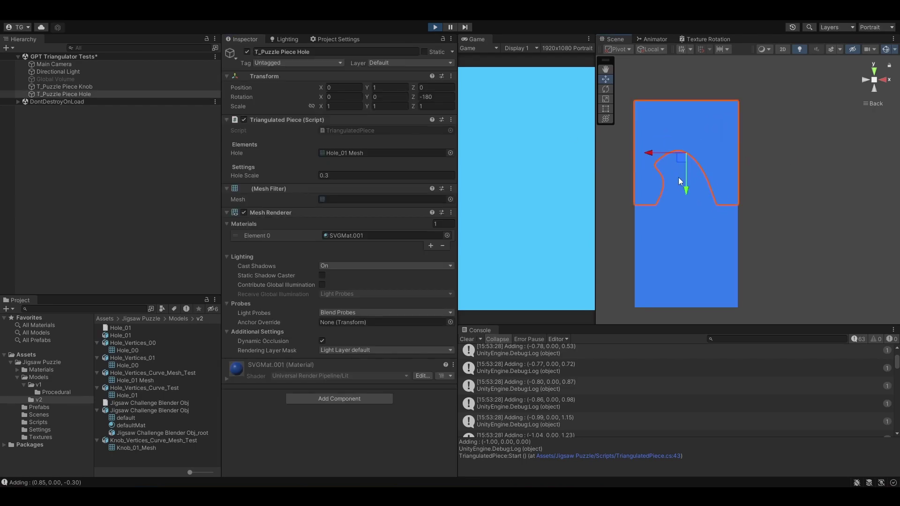
pyautogui.moveTo(678, 162); pyautogui.dragTo(677, 141)
pyautogui.click(789, 193)
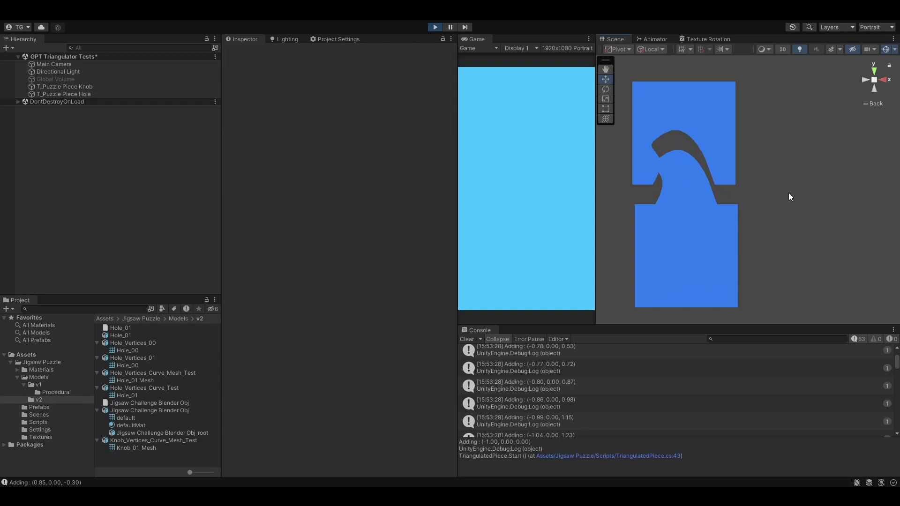
pyautogui.click(677, 140)
pyautogui.moveTo(676, 139); pyautogui.dragTo(668, 155)
pyautogui.click(789, 194)
pyautogui.keyDown('alt'); pyautogui.moveTo(696, 211); pyautogui.dragTo(636, 237); pyautogui.keyUp('alt')
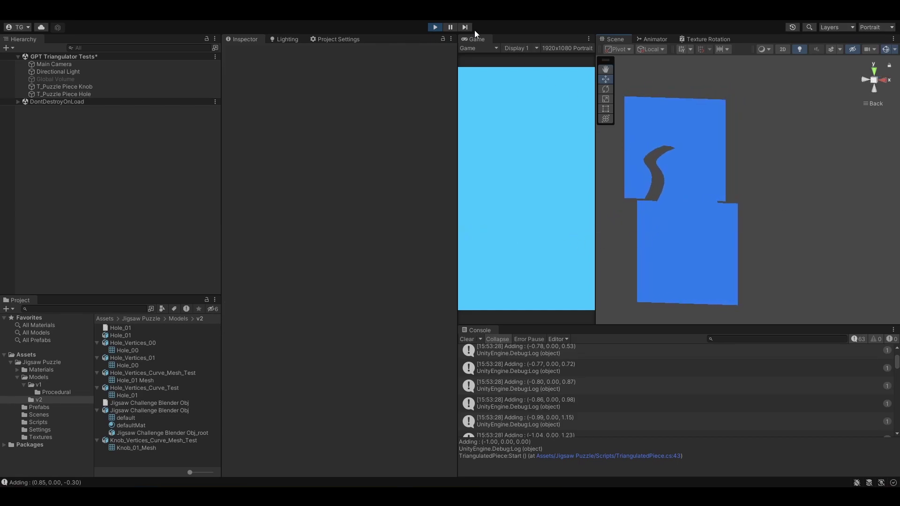